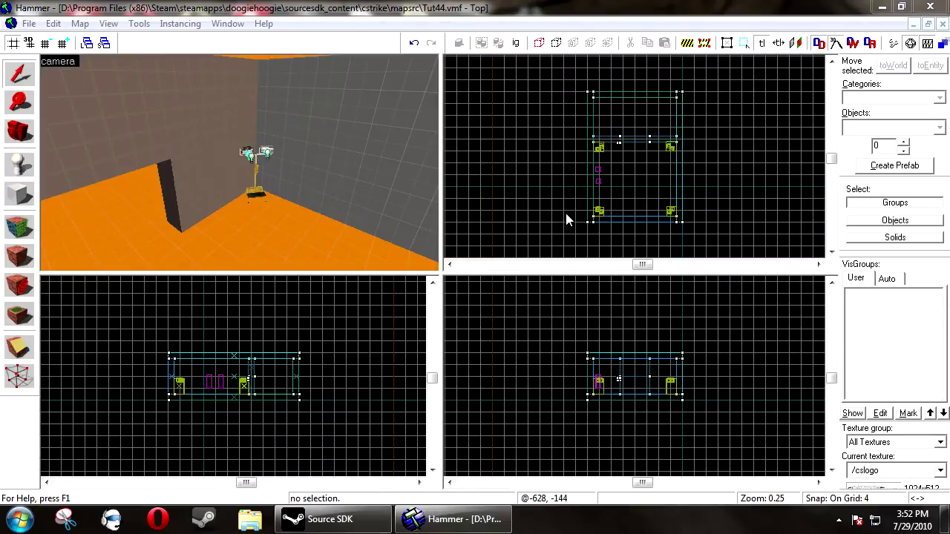
Delete the small red object on the wall beside the doorway.
right_click(566, 213)
left_click(339, 195)
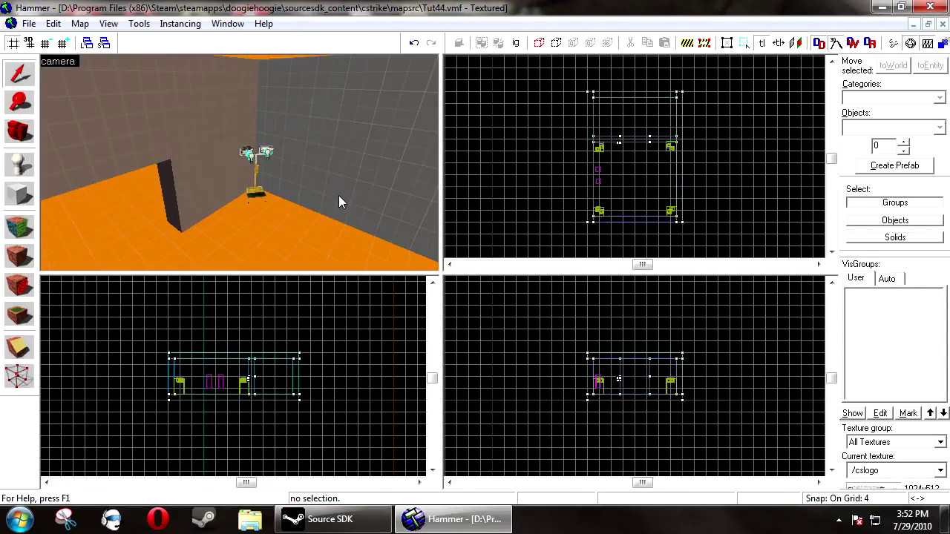
key("s")
key("a")
key("Down")
key("Up")
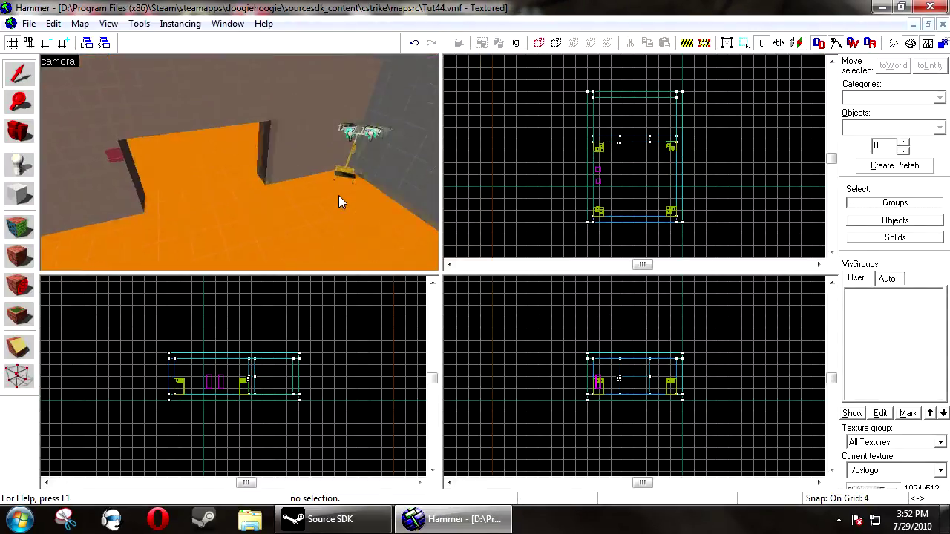
key("Left")
left_click(121, 158)
key("Delete")
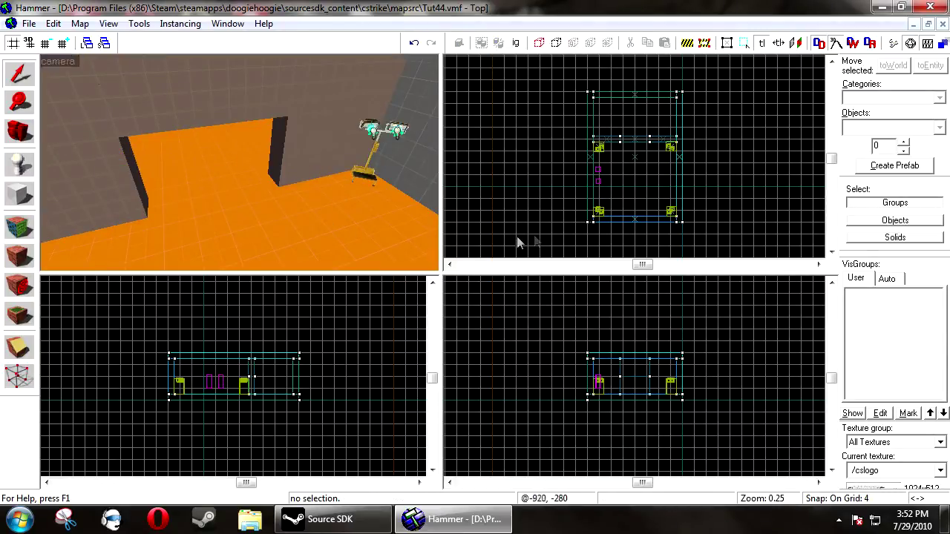
Look around the room in the 3D view, examining the doorway, the corners and the light stands.
key("Left")
key("Right")
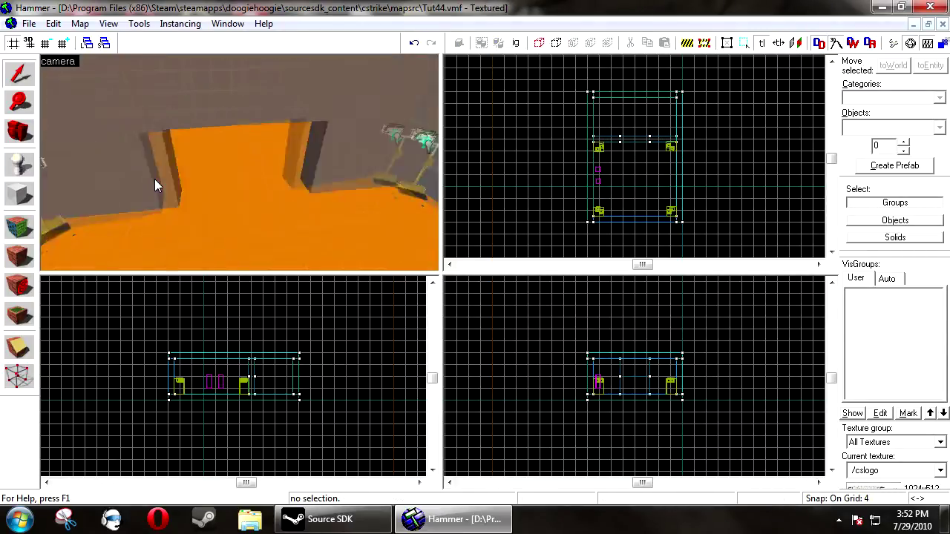
key("Right")
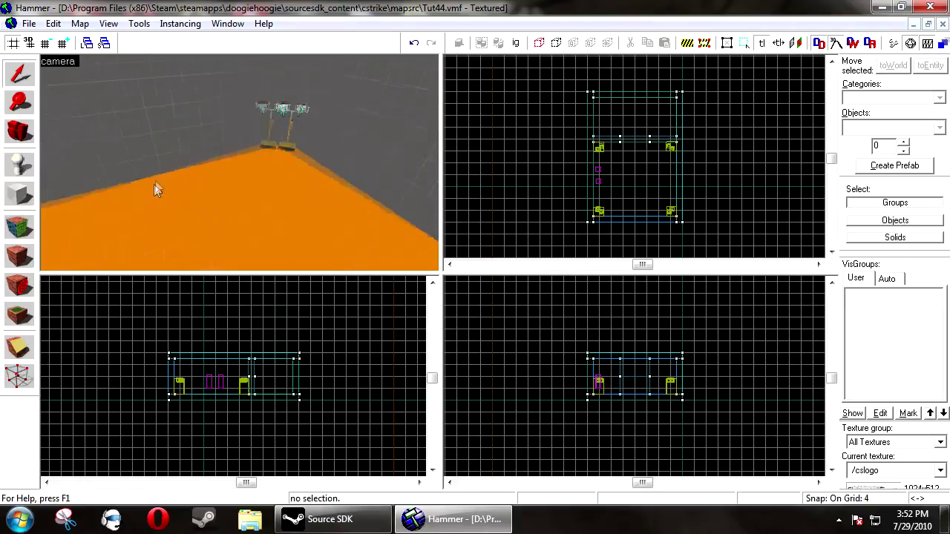
key("Left")
key("s")
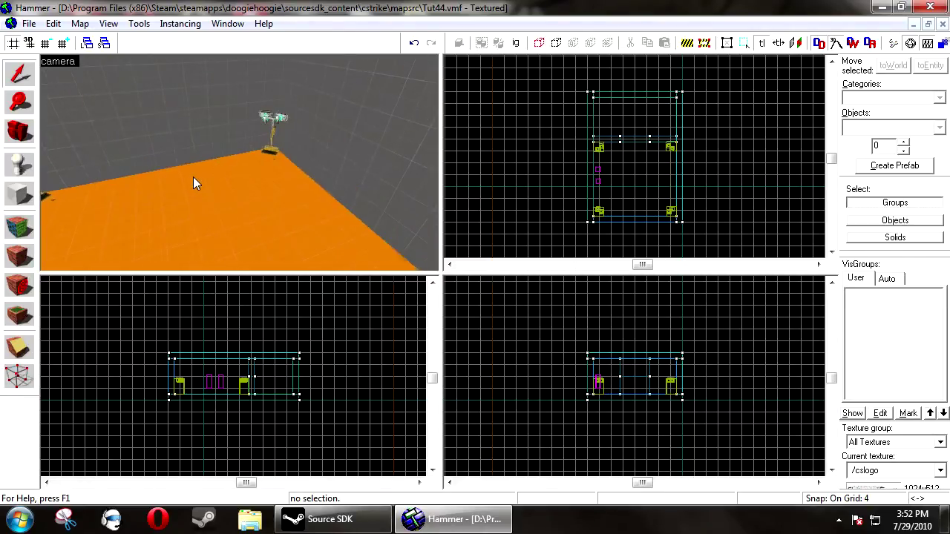
key("Down")
key("w")
key("Right")
key("Left")
key("Up")
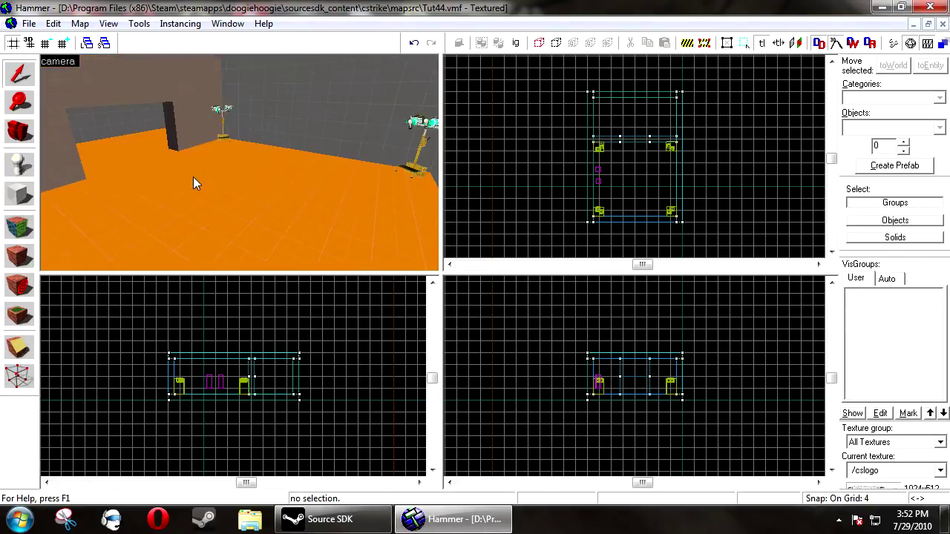
Delete the info_player_counterterrorist spawns standing along the side wall.
key("s")
key("Left")
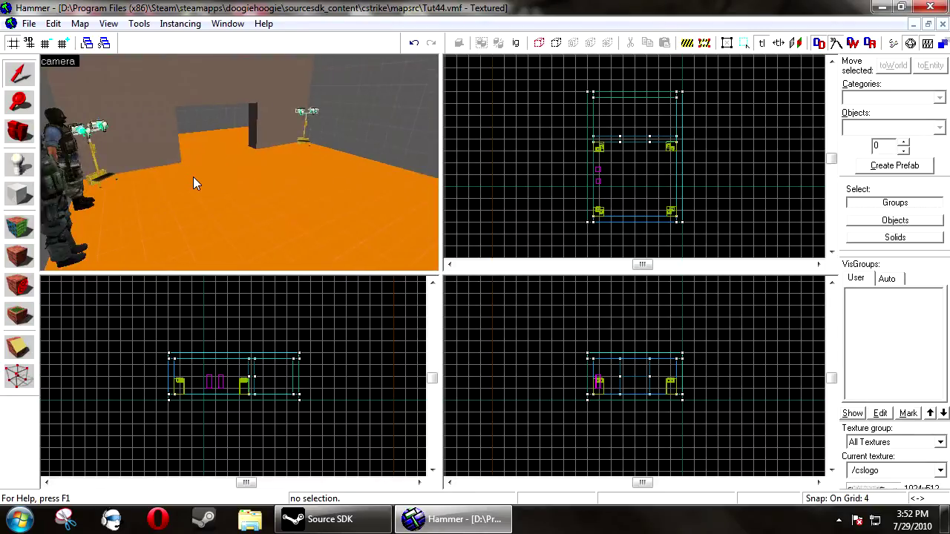
left_click(124, 145)
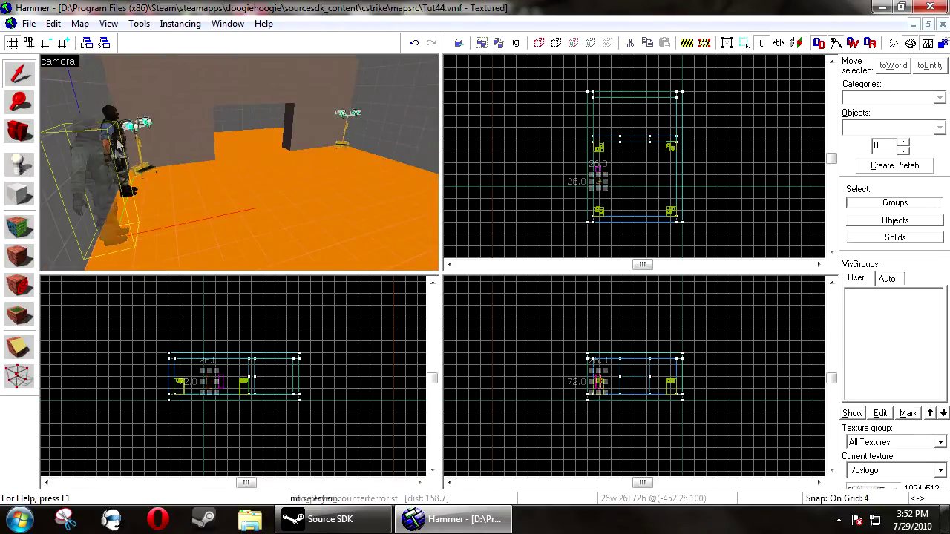
key("Delete")
Place a new entity on the floor near the side wall and change its class to info_player_logo.
left_click(19, 163)
left_click(221, 224)
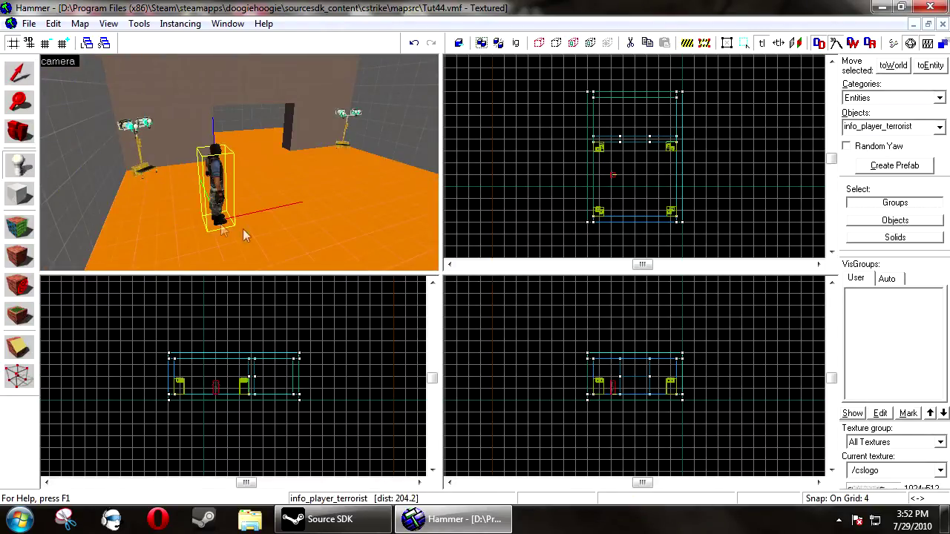
key("alt+Return")
left_click(365, 146)
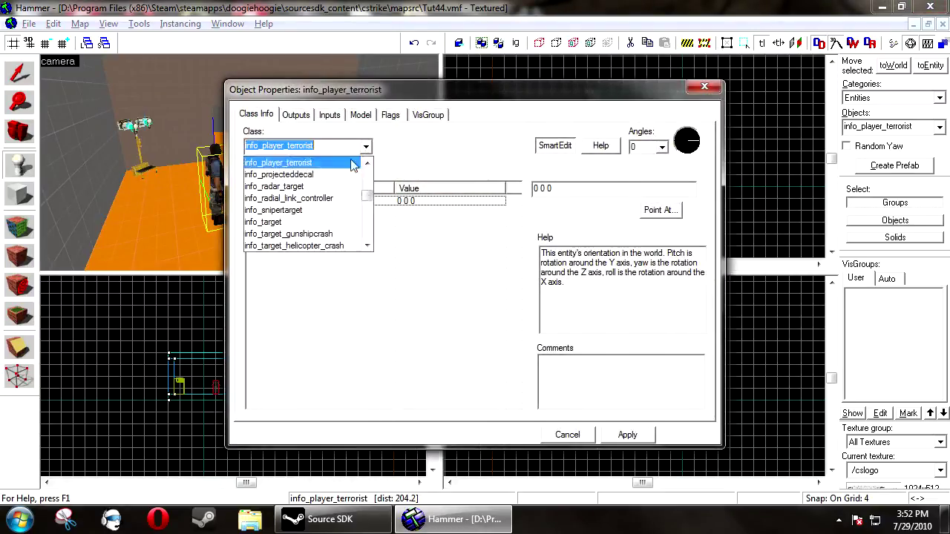
left_click(273, 162)
left_click(627, 435)
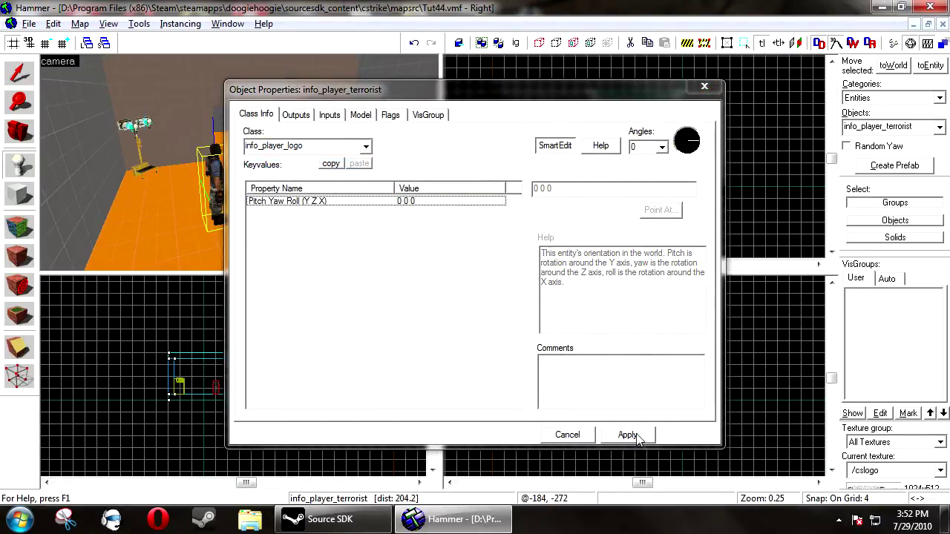
left_click(567, 435)
Raise the info_player_logo entity clear of the floor and move it toward the light stand at the opposite end of the side wall.
left_click(20, 72)
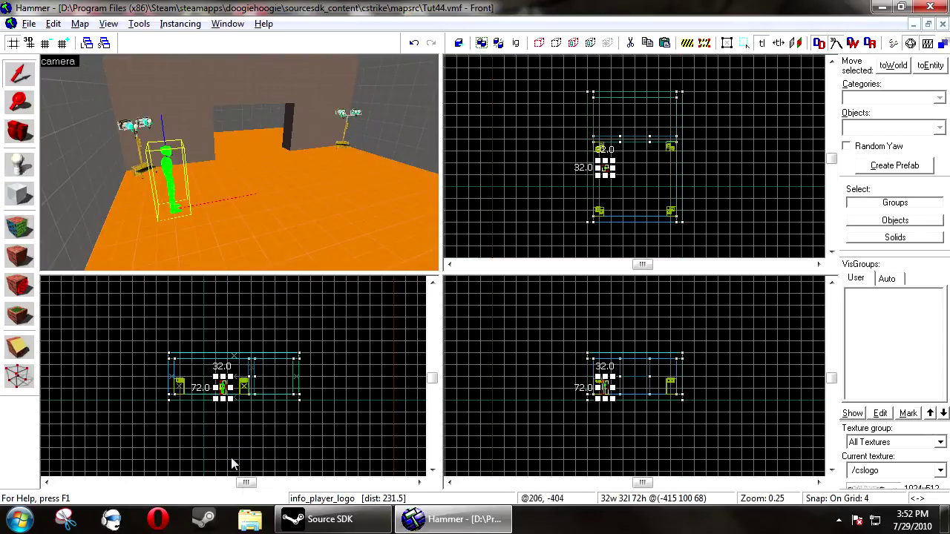
scroll(245, 377, "up", 4)
scroll(242, 370, "up", 4)
left_click_drag(218, 386, 212, 373)
scroll(589, 184, "up", 6)
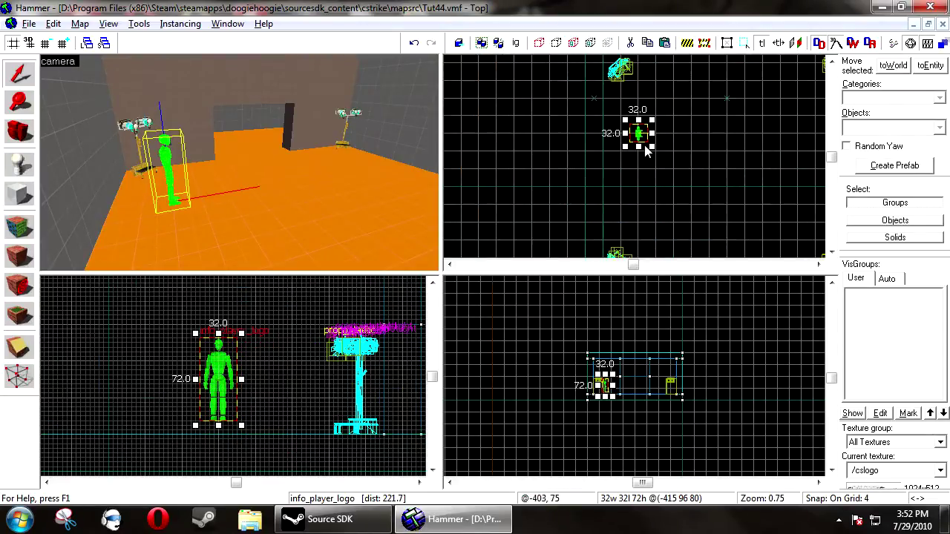
mouse_move(631, 136)
left_mouse_down("shift")
mouse_move(625, 225)
mouse_move(587, 207)
left_mouse_up("shift")
scroll(625, 225, "up", 7)
key("Escape")
Place another entity on the floor near the info_player_logo and change its class to point_viewcontrol.
key("z")
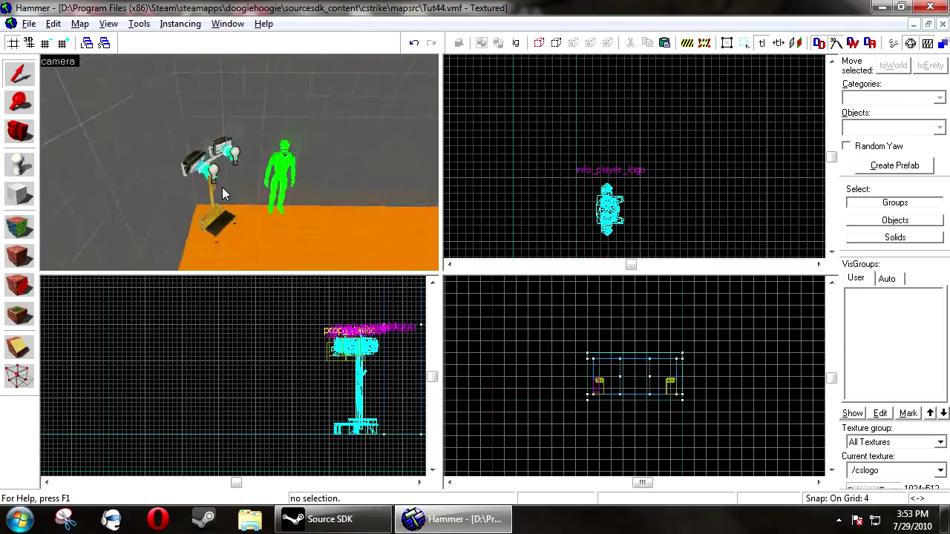
key("z")
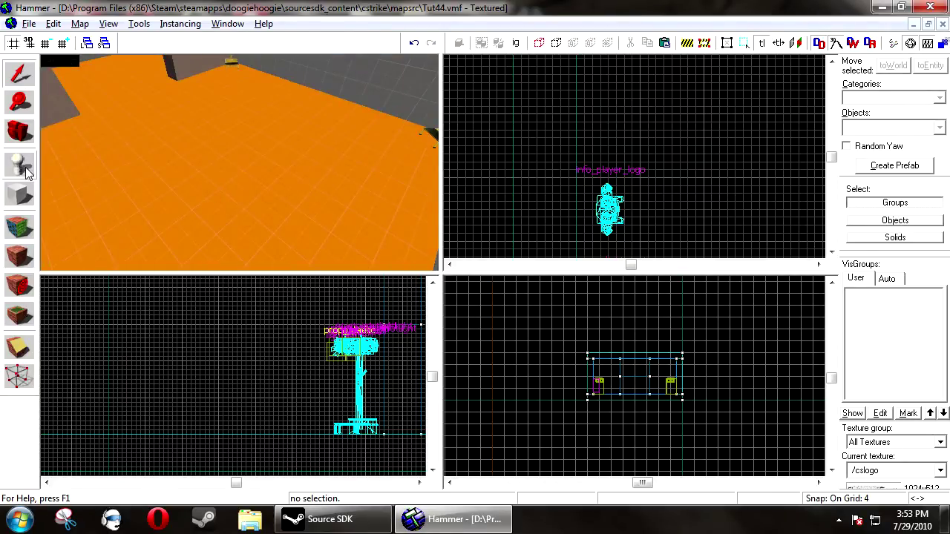
left_click(19, 164)
left_click(272, 249)
key("alt+Return")
type("p")
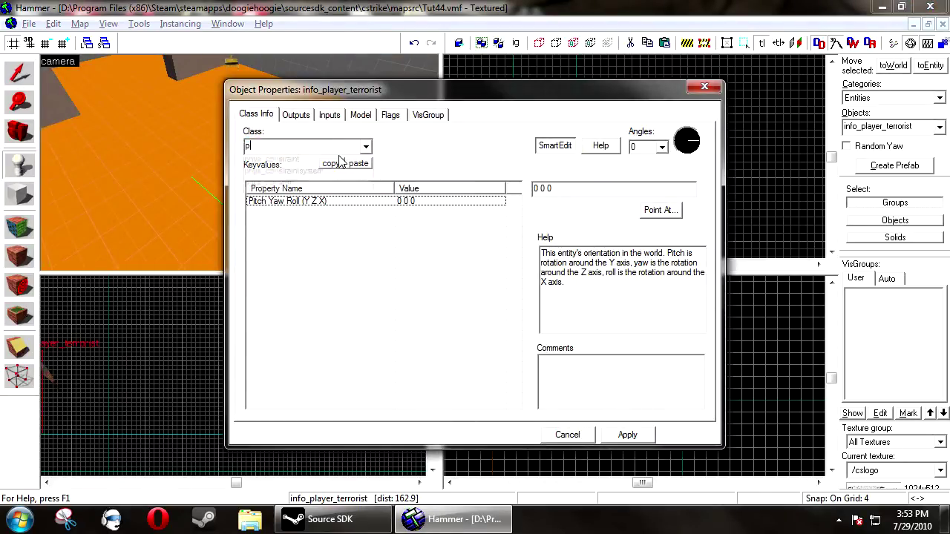
type("oint_v")
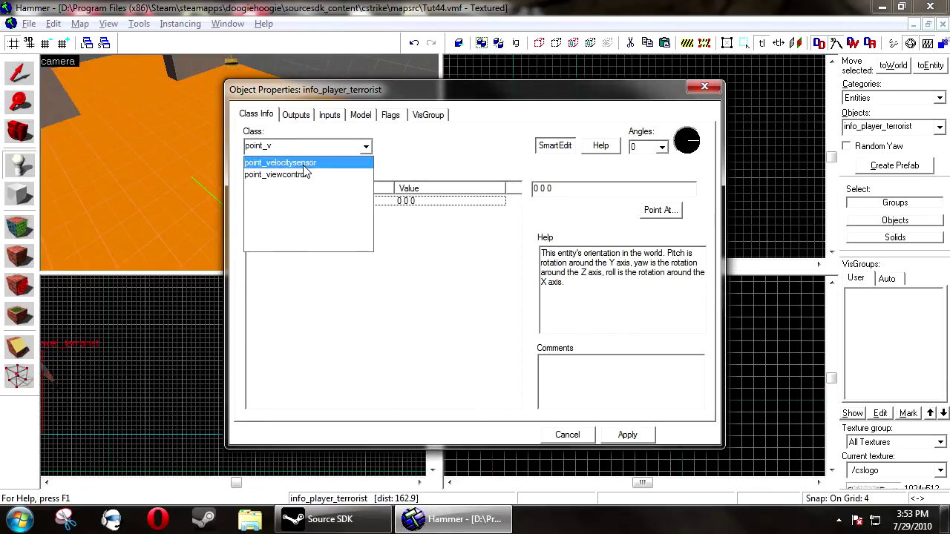
left_click(296, 172)
left_click(631, 435)
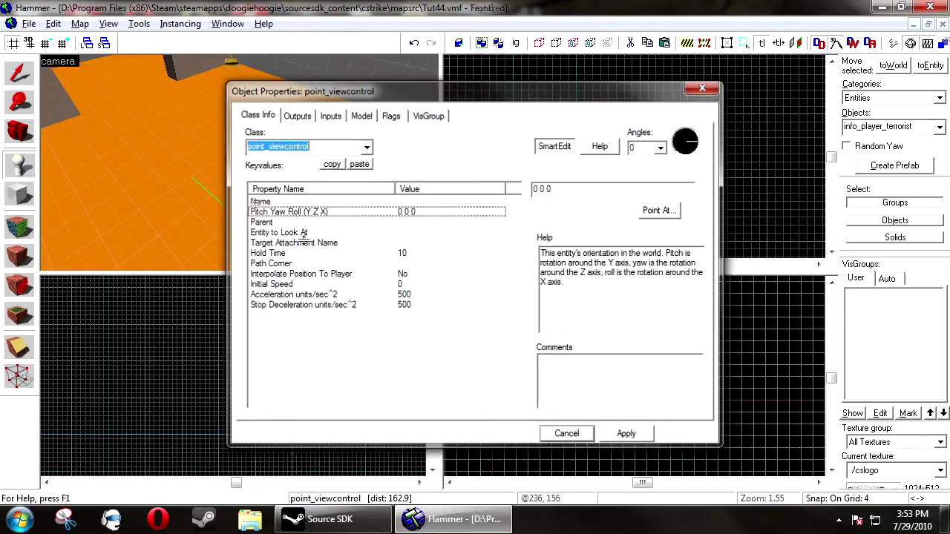
key("Escape")
key("Escape")
Put the point_viewcontrol on the floor near the light stand and name it view.
key("z")
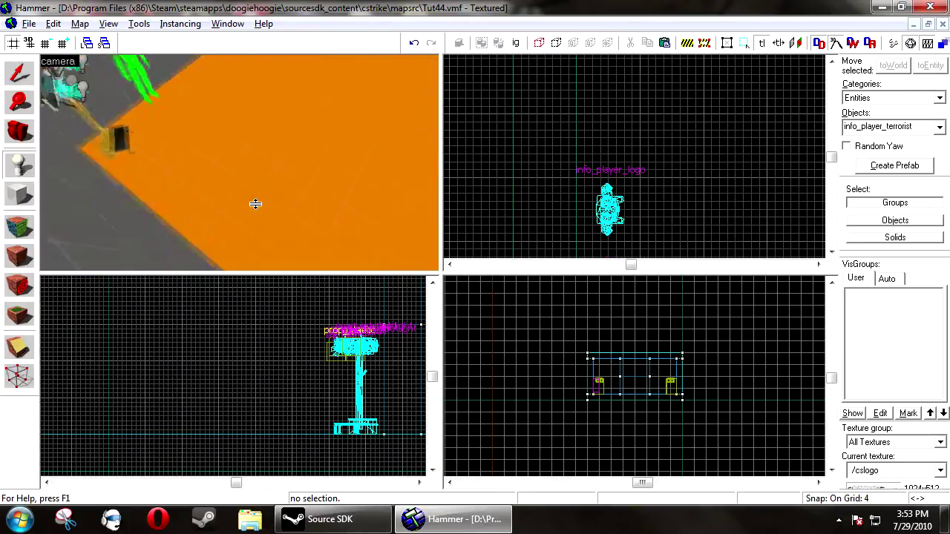
key("ctrl+v")
key("z")
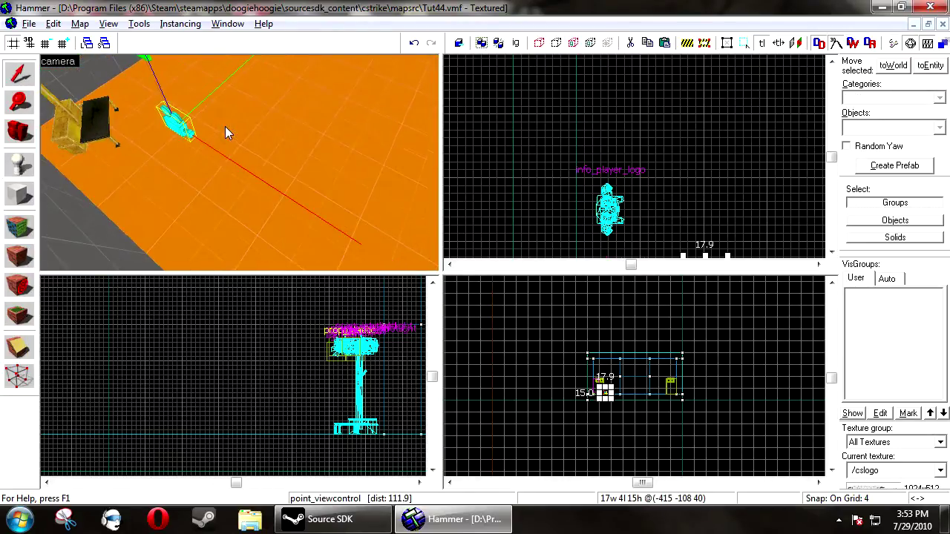
key("alt+Return")
left_click(296, 202)
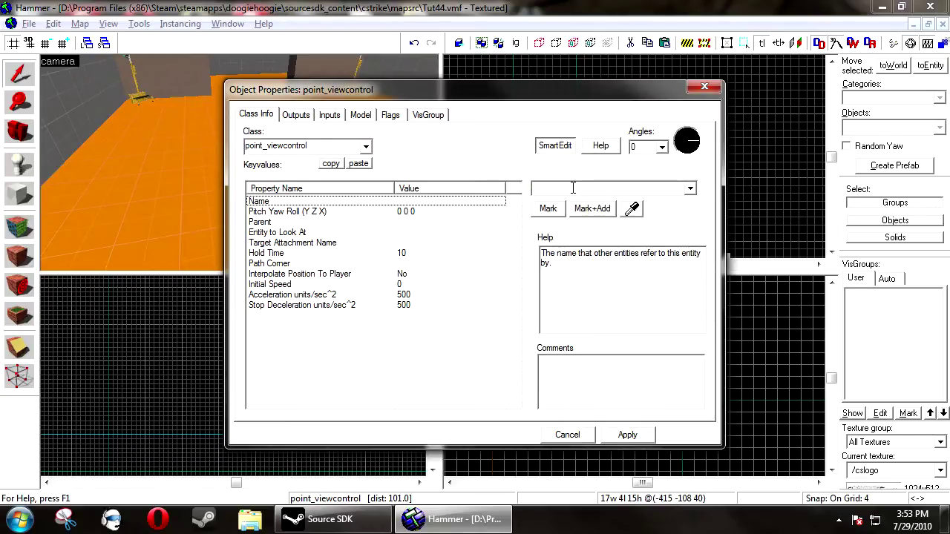
left_click(573, 188)
type("view")
left_click(629, 435)
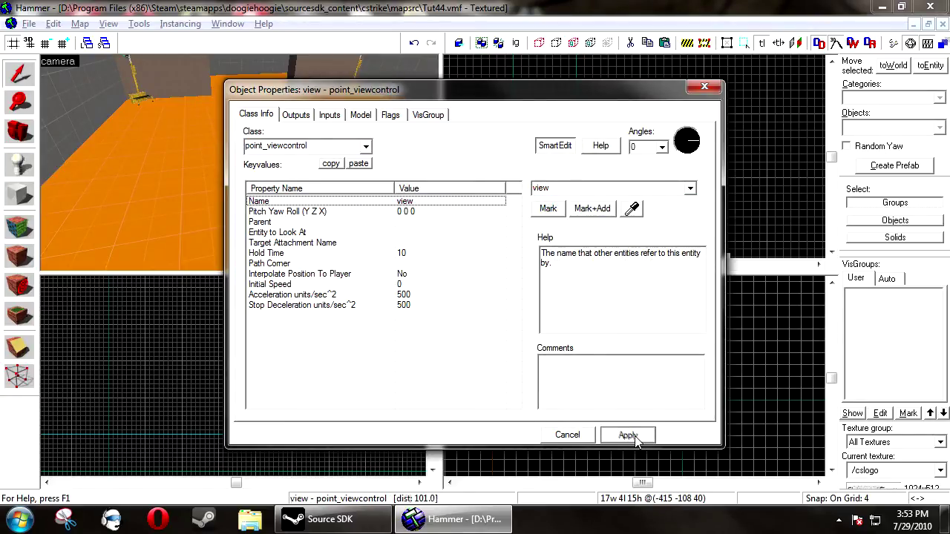
left_click(565, 434)
Place a new entity in the room and change its class to info_target.
left_click(19, 165)
left_click(259, 195)
key("alt+Return")
left_click(316, 145)
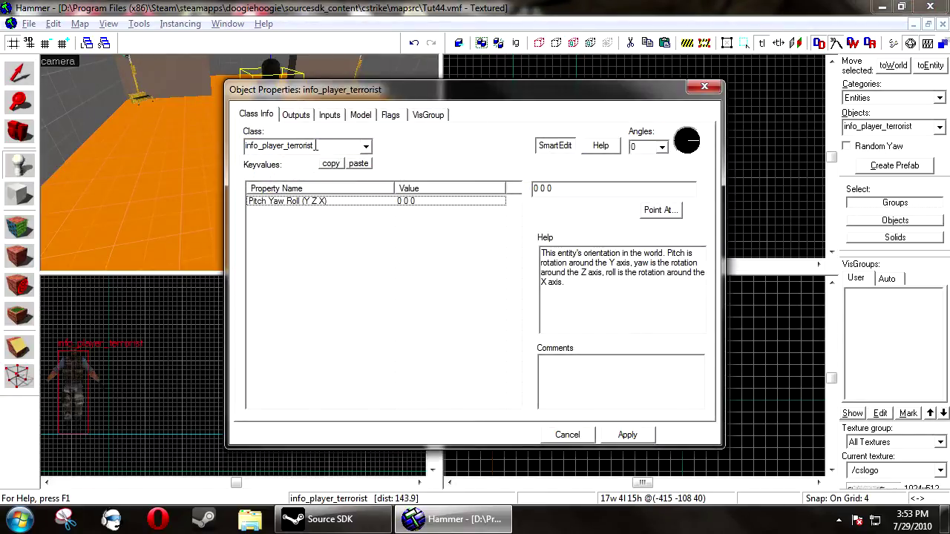
double_click(315, 145)
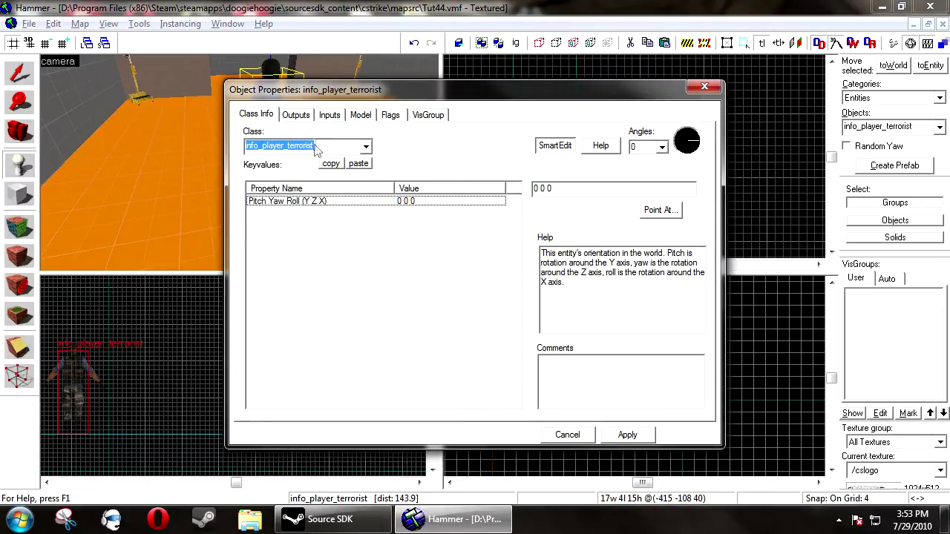
type("info_target")
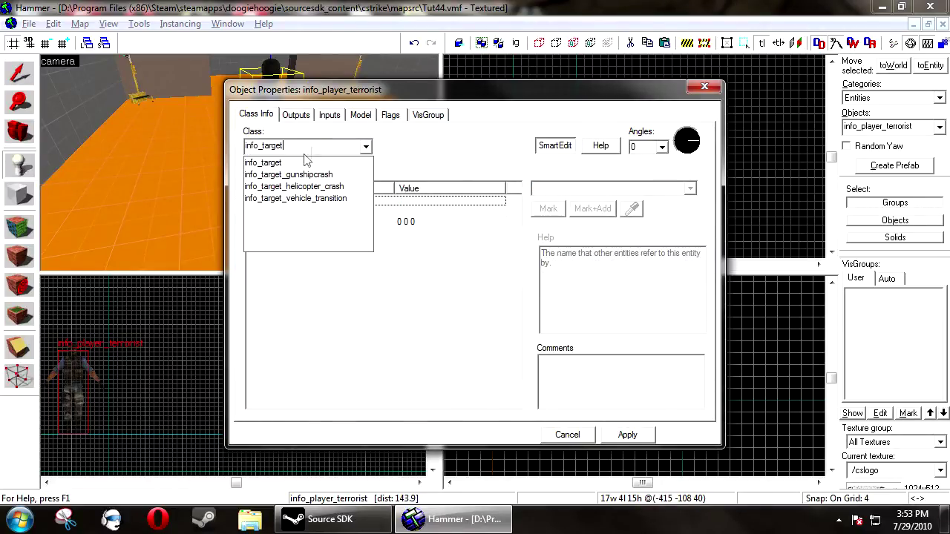
key("Return")
left_click(627, 435)
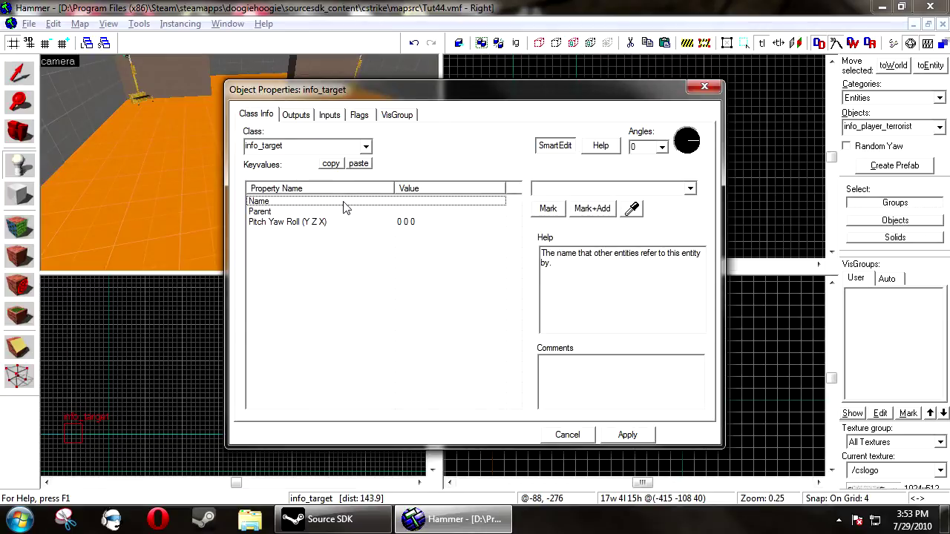
Name the info_target entity view_target.
left_click(558, 187)
type("view_target")
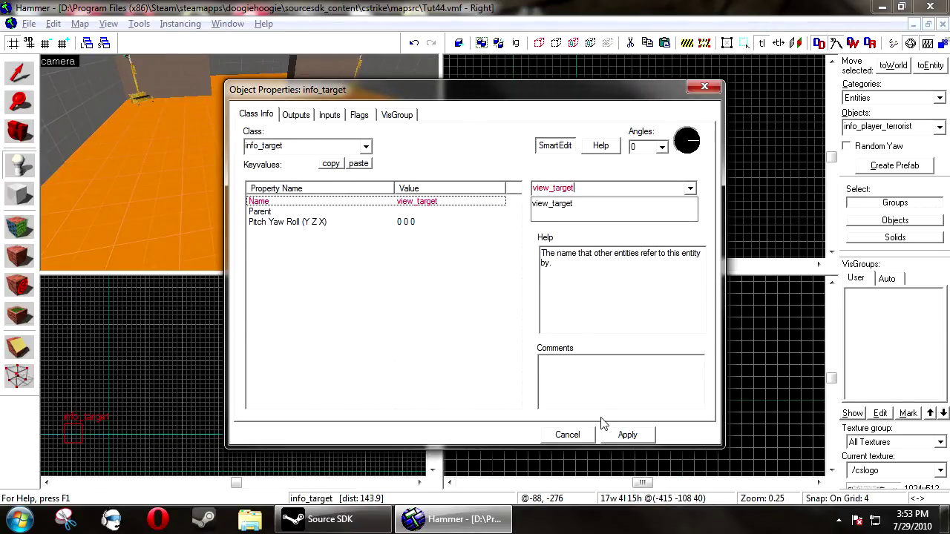
left_click(627, 435)
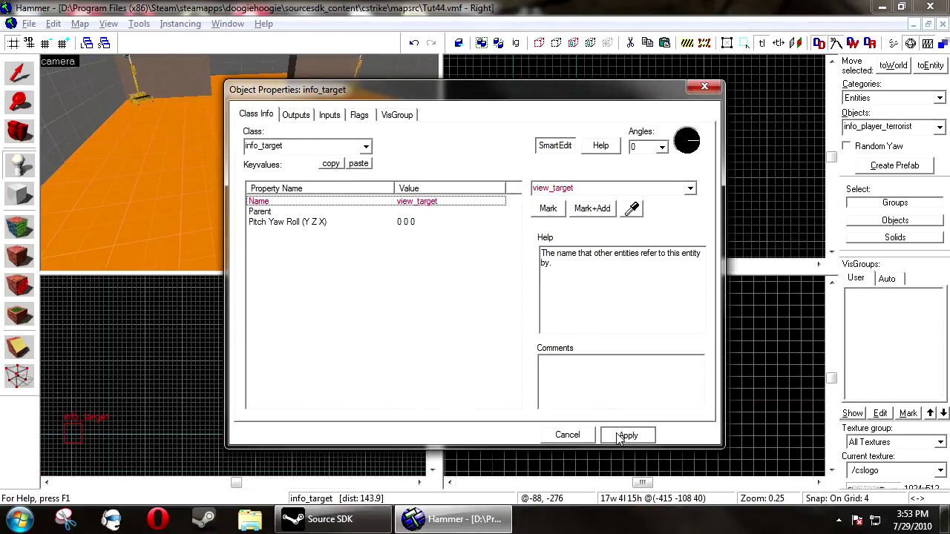
left_click(562, 434)
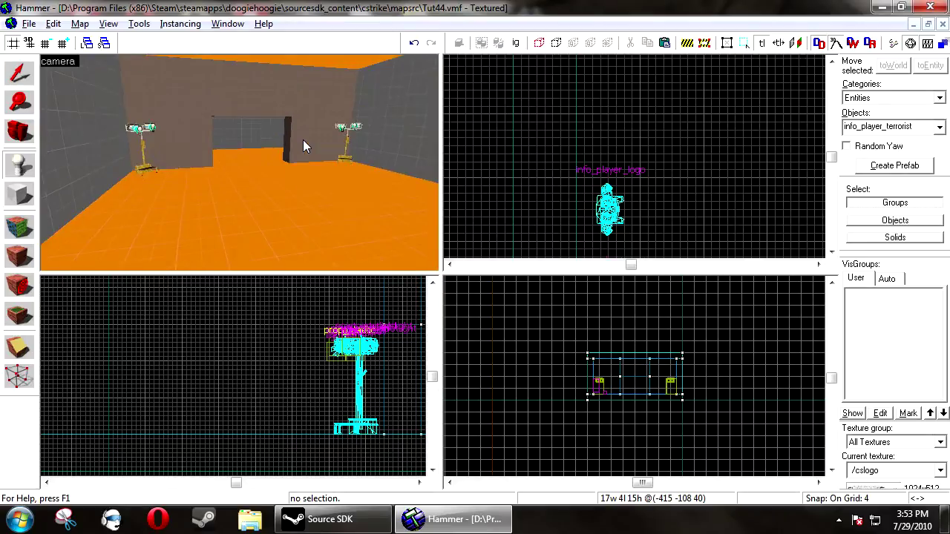
Position the view_target entity in the upper corner of the room where the doorway wall meets the side wall and ceiling.
key("shift+s")
left_click(358, 73)
key("z")
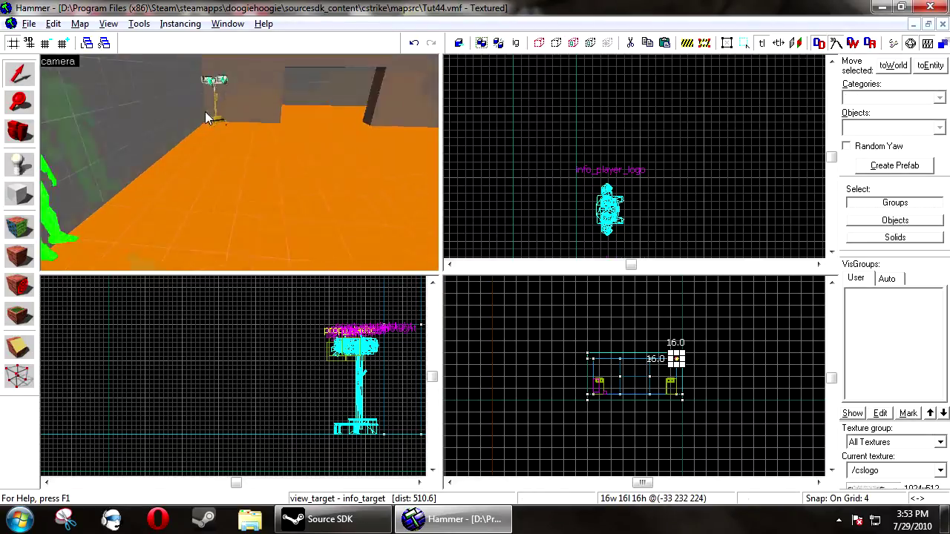
Set the Entity to Look At of the point_viewcontrol to view_target by picking that entity in the 3D view.
key("z")
double_click(151, 263)
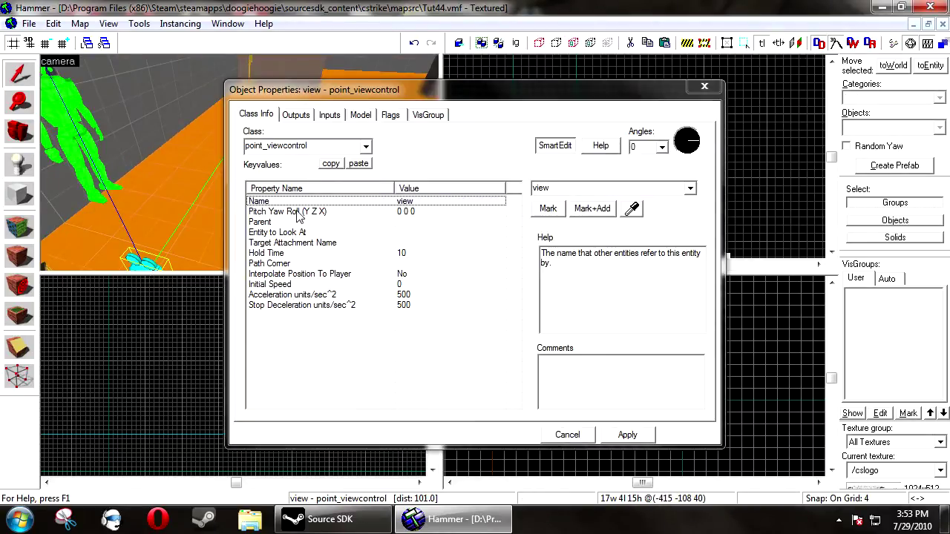
left_click(294, 234)
left_click(631, 208)
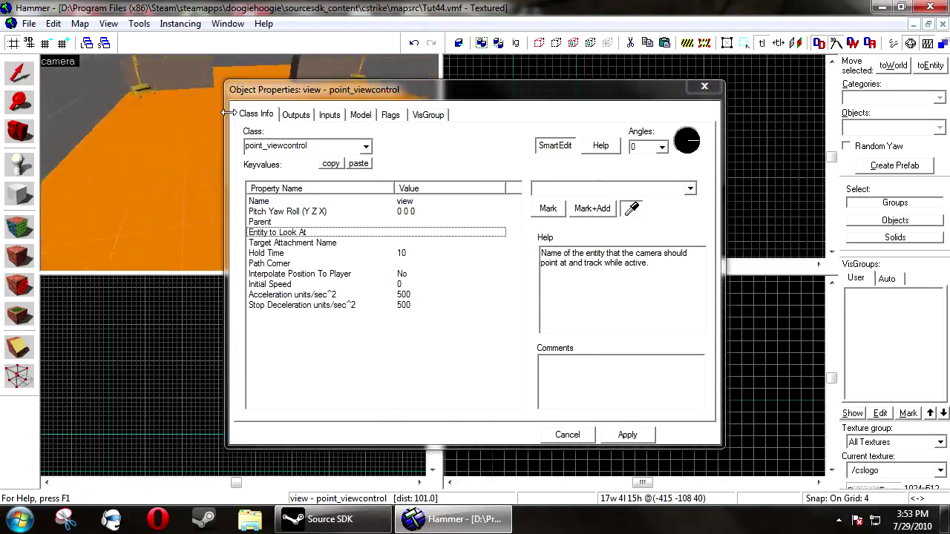
key("Left")
left_click(170, 128)
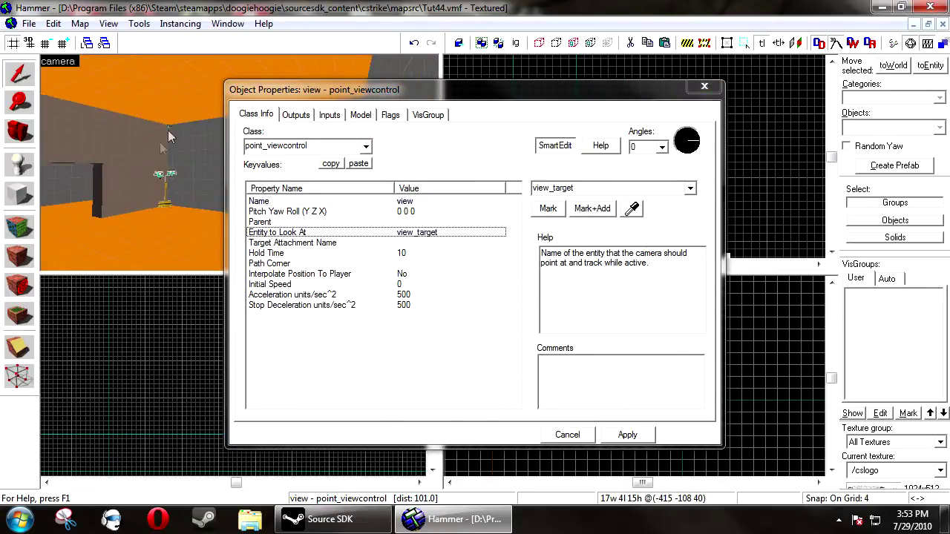
Disable the point_viewcontrol's Start At Player and Follow Player flags, and enable Freeze Player, Infinite Hold Time and Snap to goal angles.
left_click(391, 114)
left_click(252, 139)
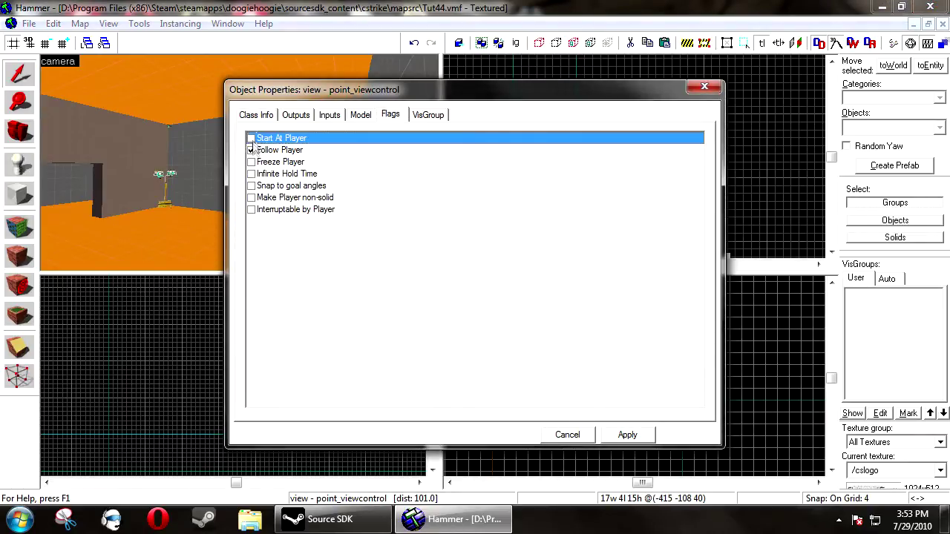
left_click(252, 150)
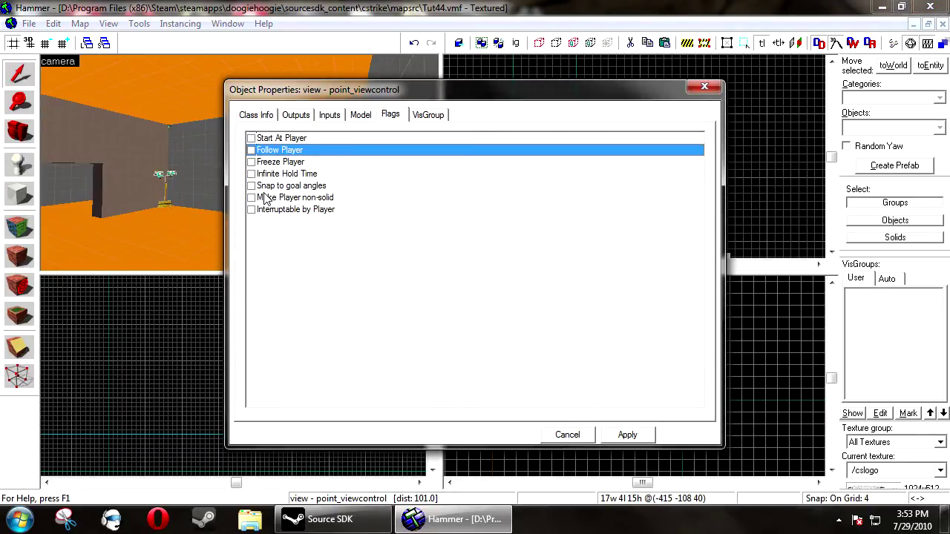
left_click(252, 162)
left_click(251, 173)
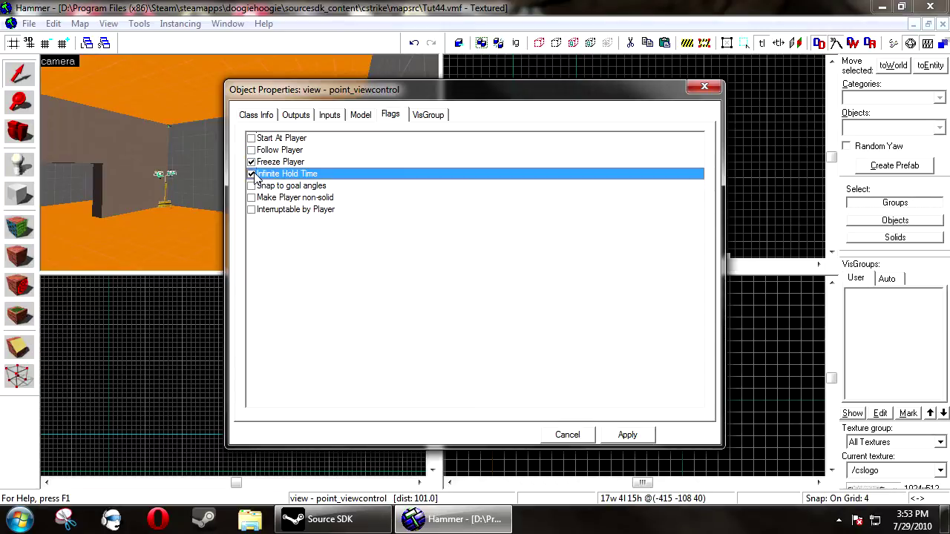
left_click(252, 186)
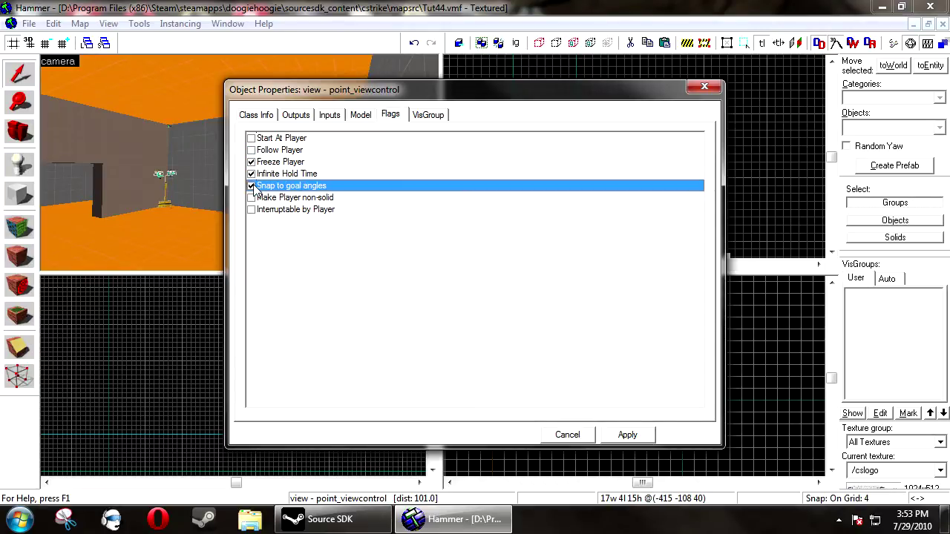
left_click(639, 436)
right_click(685, 394)
left_click(564, 347)
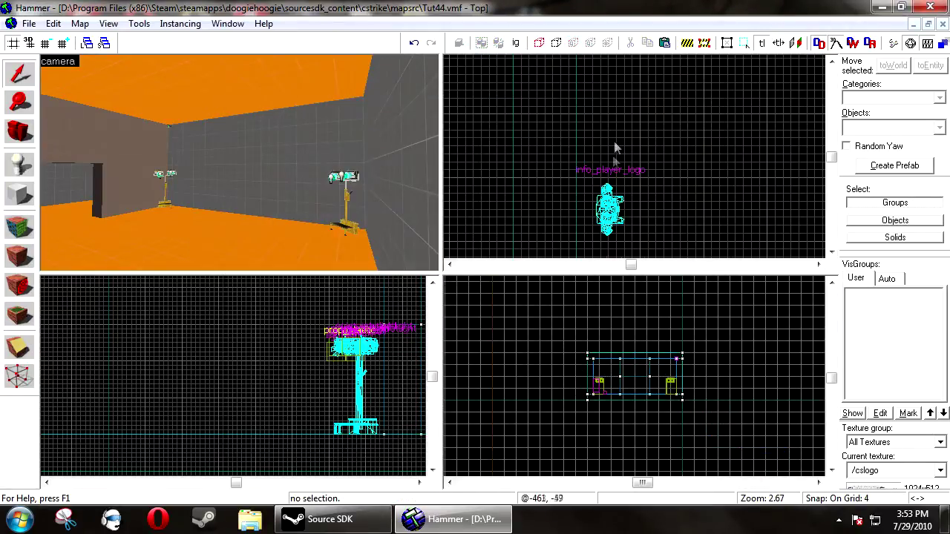
Place a new entity on the open floor of the room and change its class to logic_auto.
scroll(611, 124, "down", 1)
key("Left")
key("Down")
key("Right")
key("Down")
key("Left")
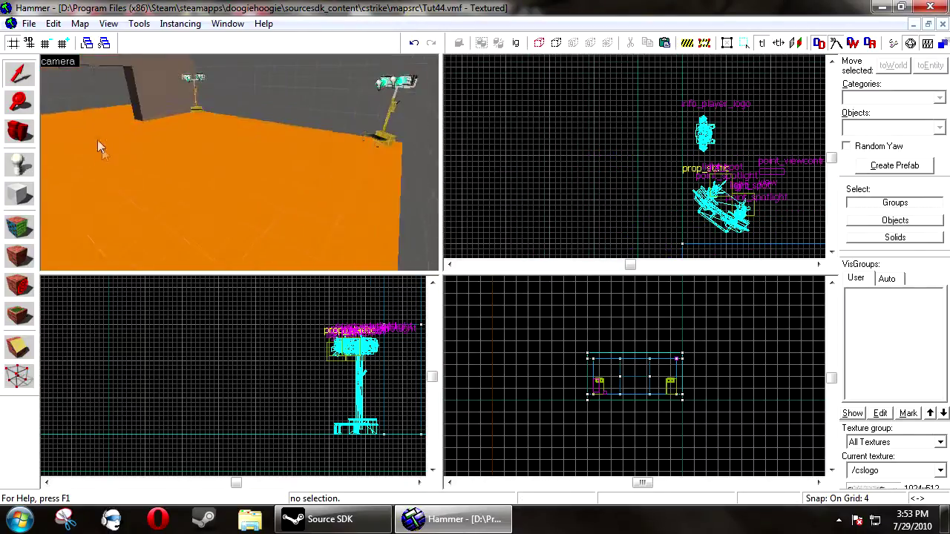
key("Down")
left_click(27, 163)
left_click(260, 215)
key("alt+Return")
type("l")
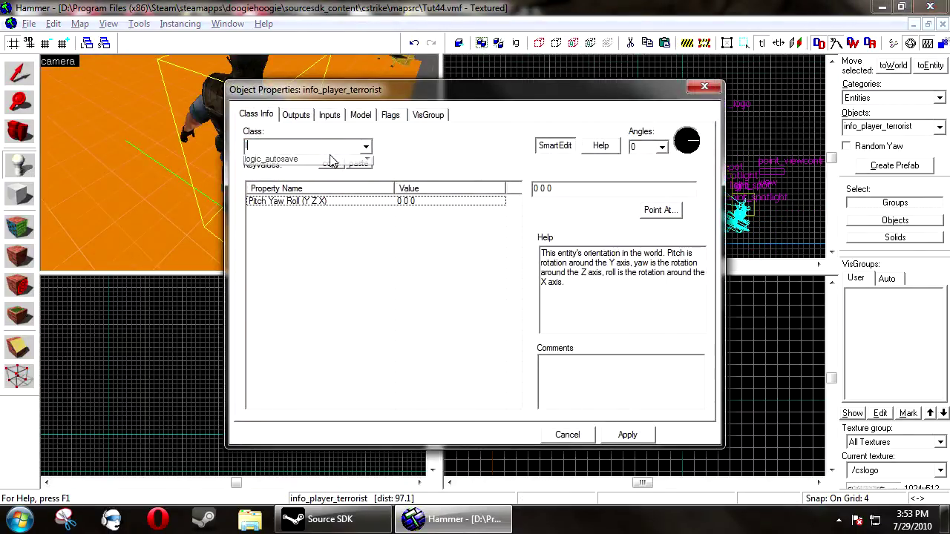
type("ogic_auto")
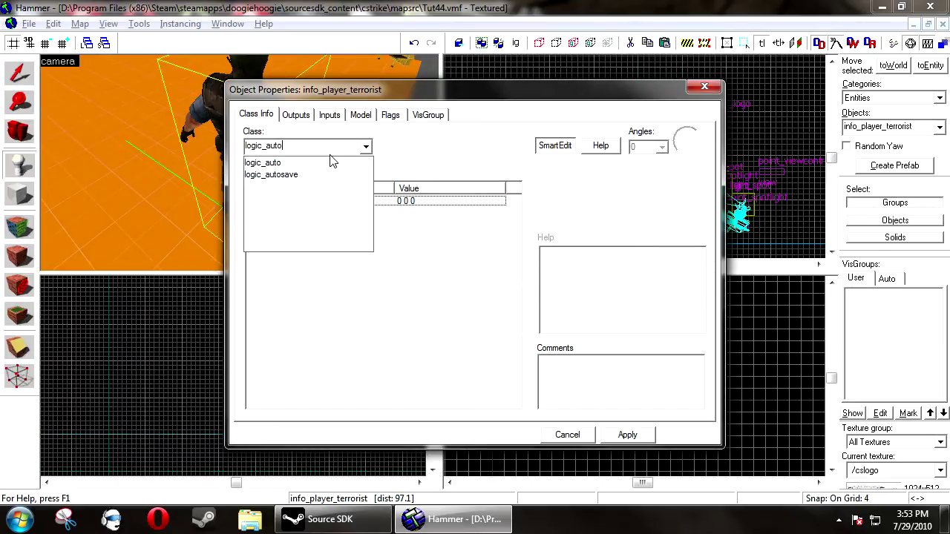
left_click(323, 163)
left_click(627, 436)
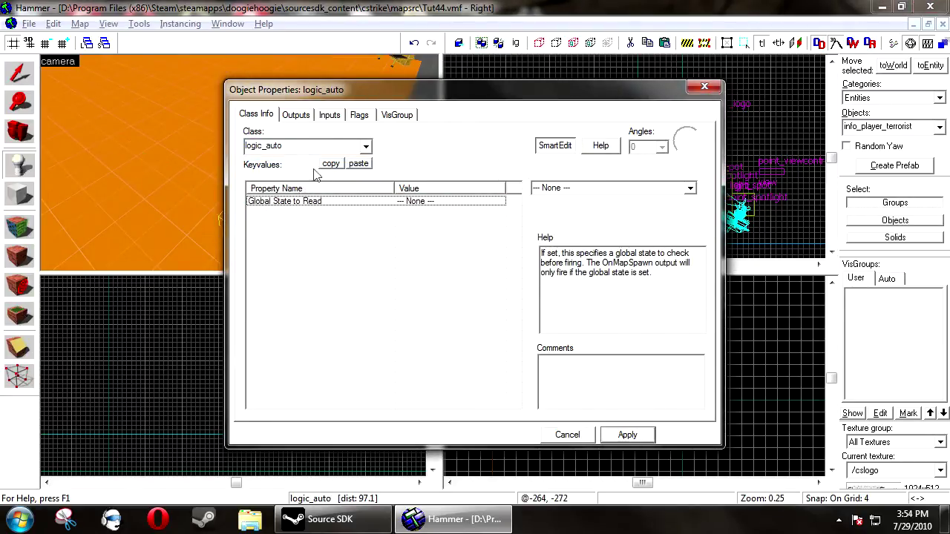
Add an OnMapSpawn output to the logic_auto that targets the view entity with the Enable input and no delay.
left_click(300, 117)
left_click(330, 402)
left_click(517, 302)
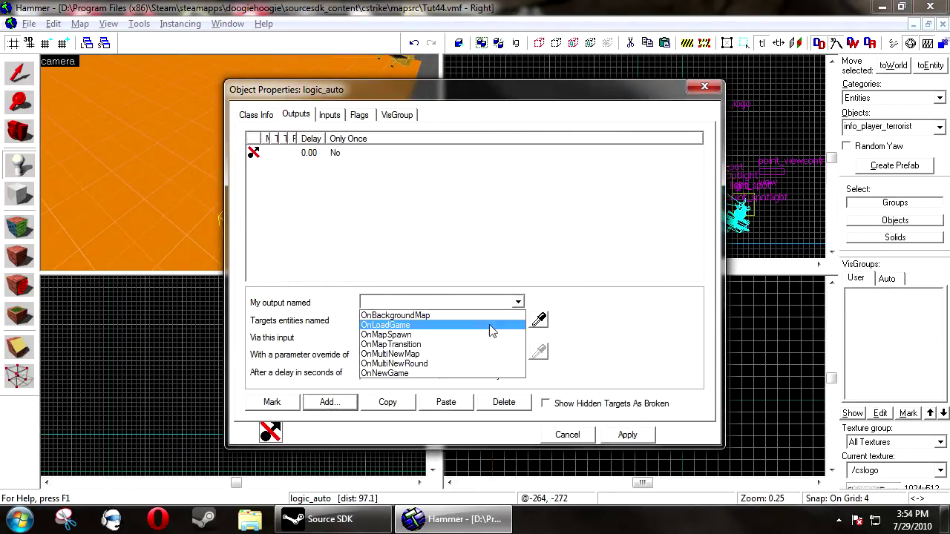
left_click(445, 328)
left_click(539, 321)
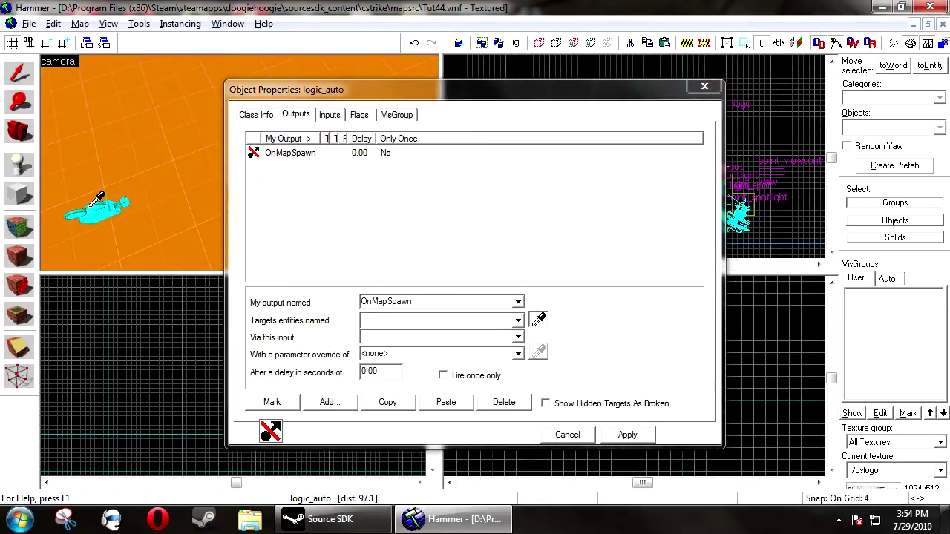
left_click(97, 201)
left_click(416, 337)
scroll(417, 337, "down", 1)
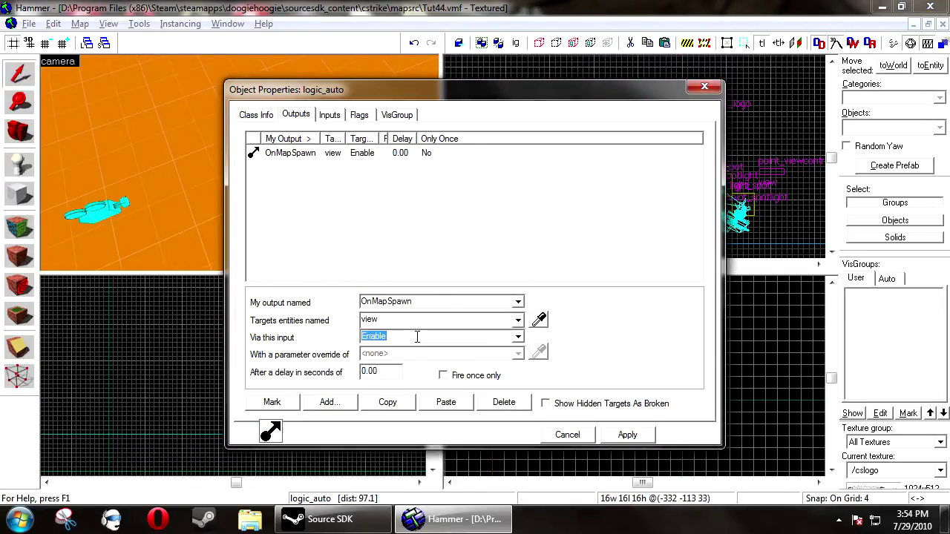
left_click(627, 435)
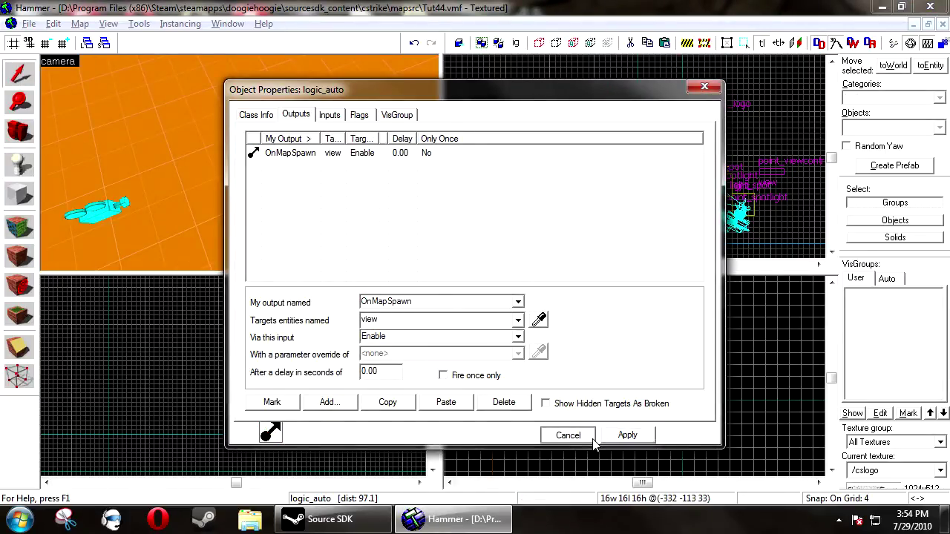
left_click(568, 435)
left_click(555, 146)
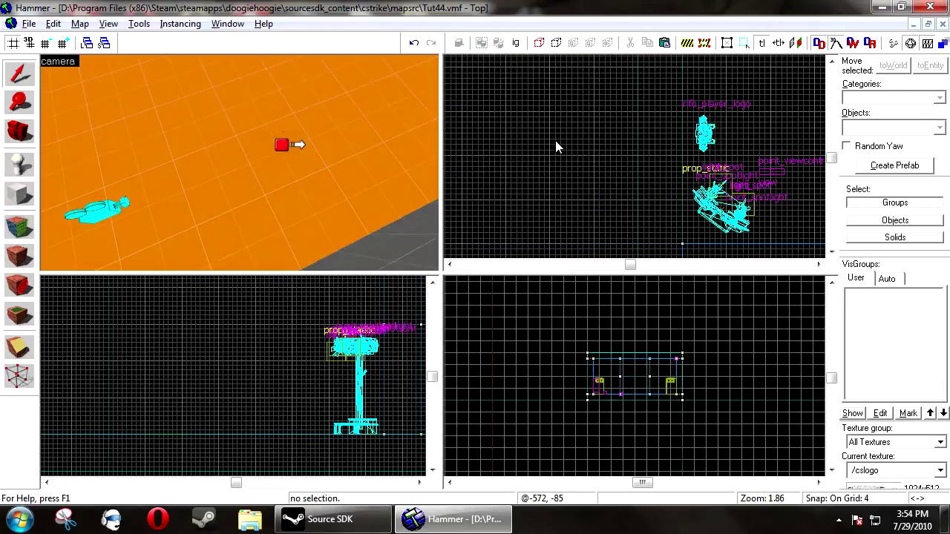
Compile the map with BSP and VIS set to Normal, without running the game after compiling.
left_click(895, 44)
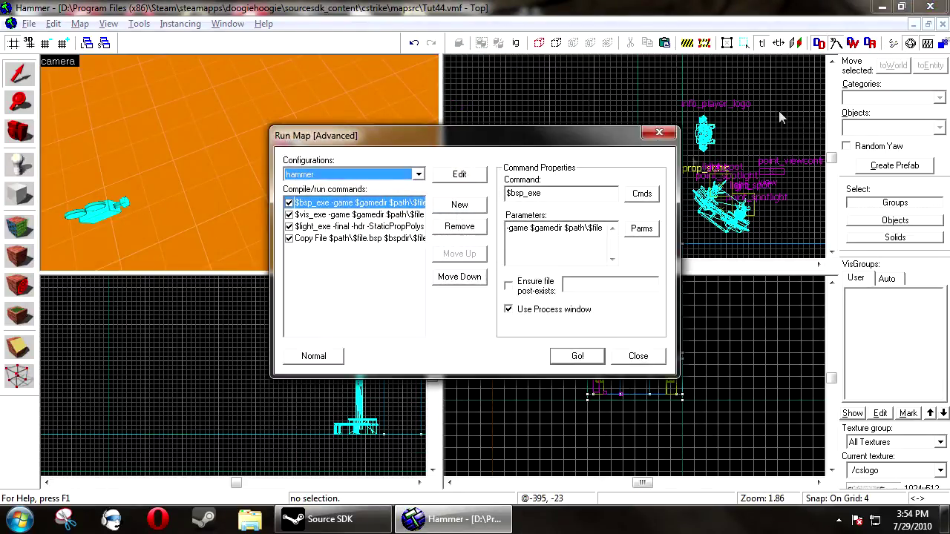
left_click(313, 356)
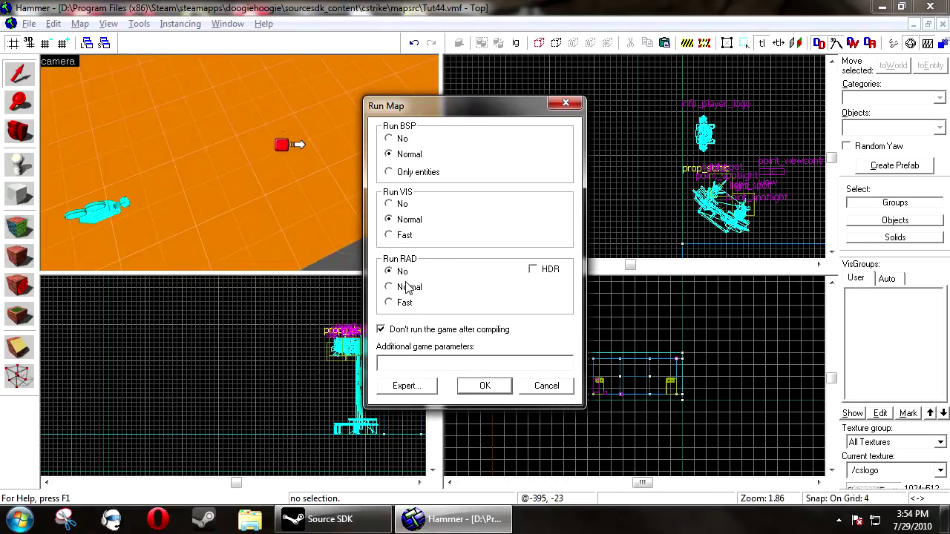
left_click(484, 386)
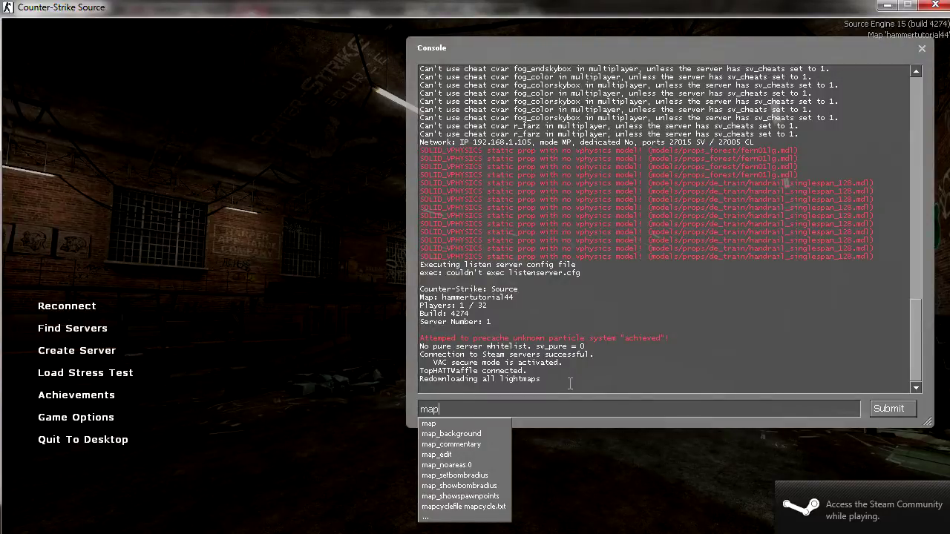
Load the map HammerTutorial44 from the Counter-Strike Source developer console.
type("ha")
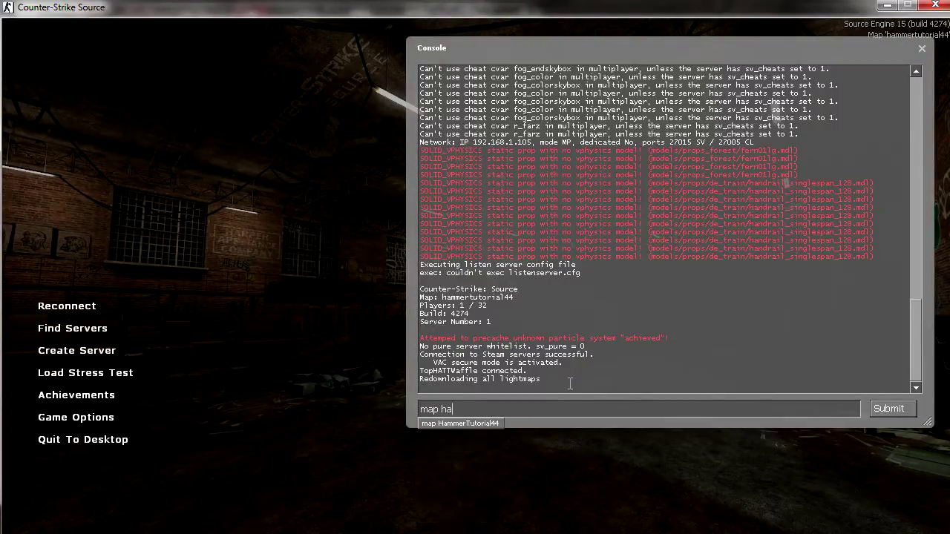
key("Return")
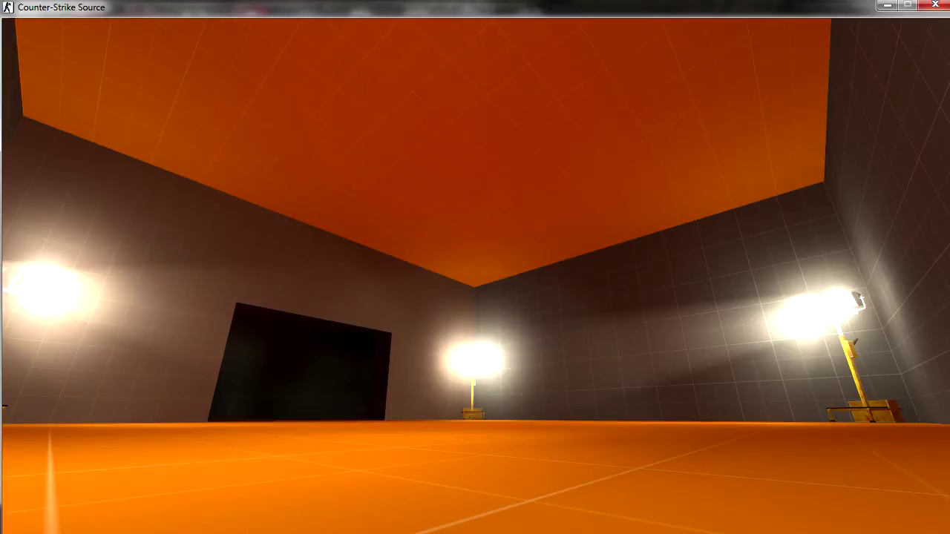
Set jpeg_quality to 100 in the developer console and capture a screenshot of the in-game camera view.
key("grave")
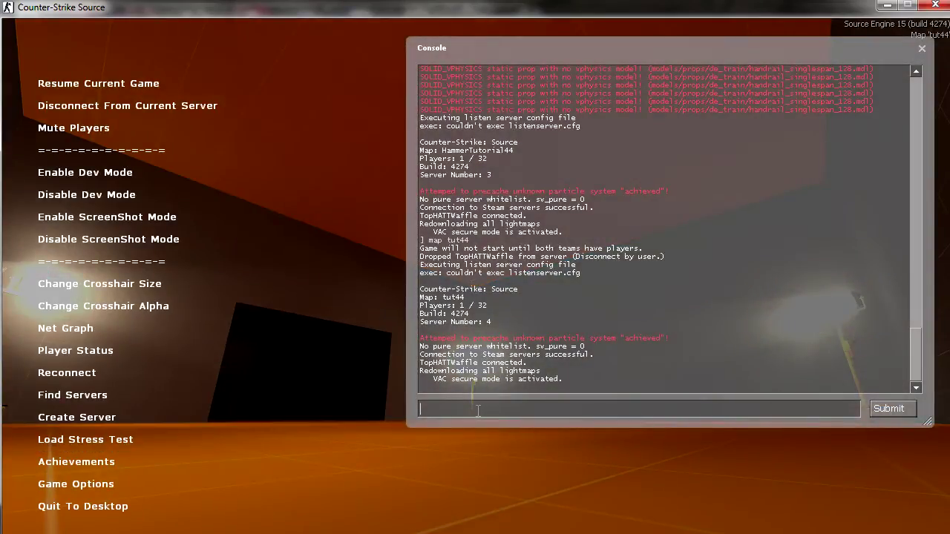
type("jp")
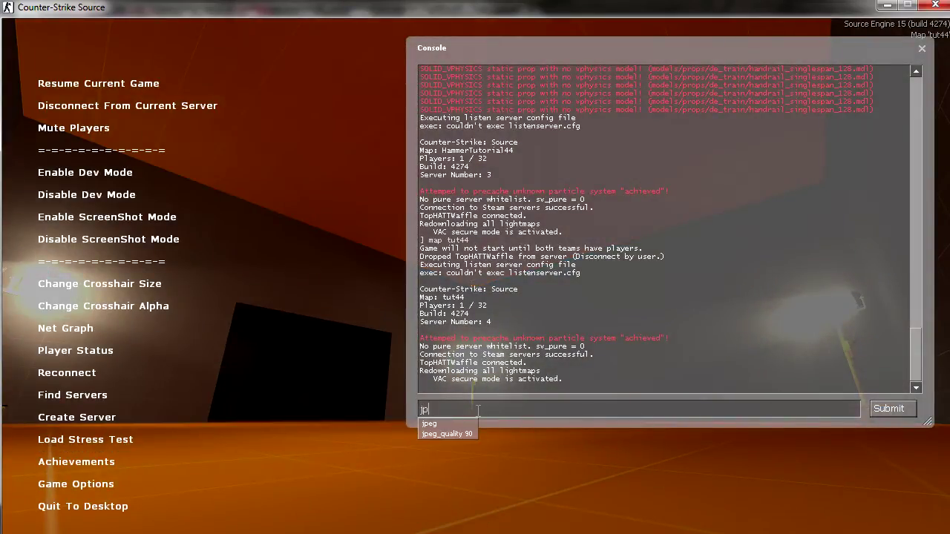
type("100")
key("Return")
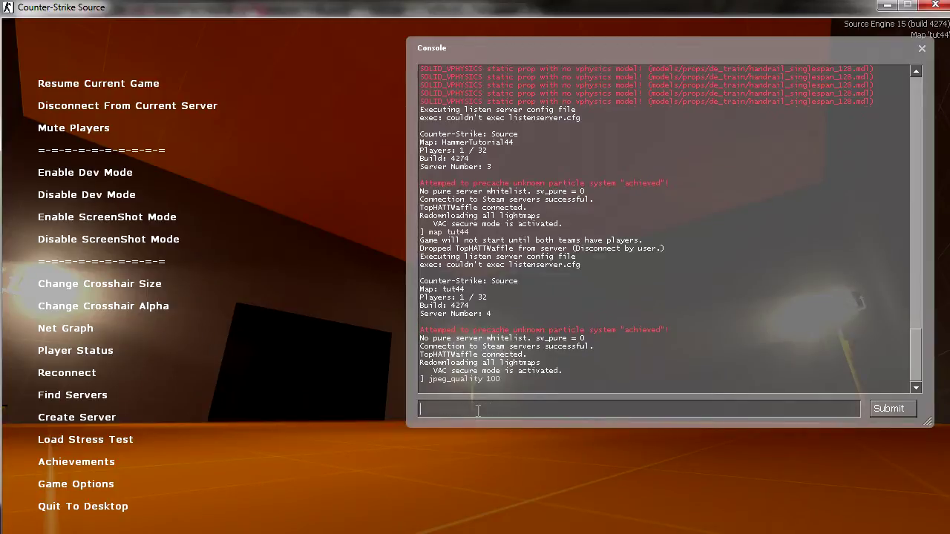
key("grave")
key("grave")
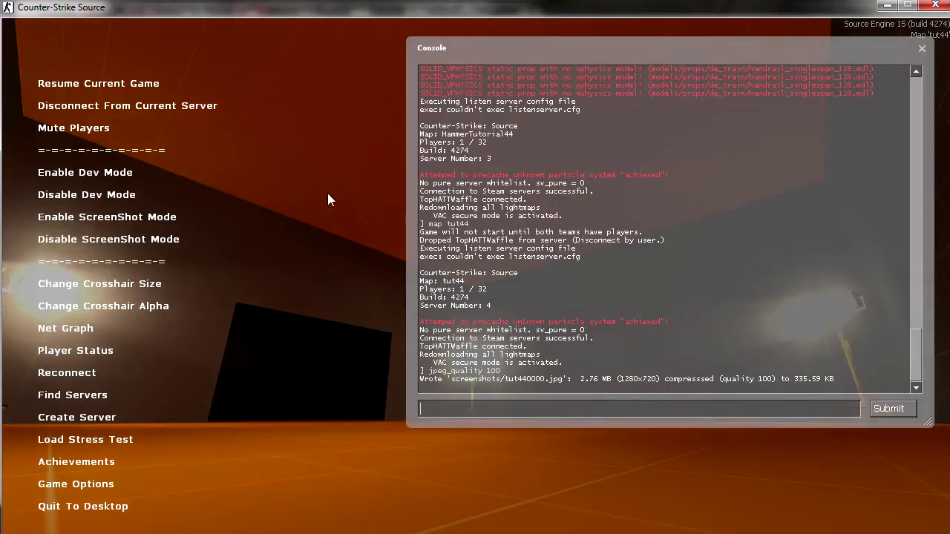
Disconnect from the current server and quit Counter-Strike Source.
left_click(194, 108)
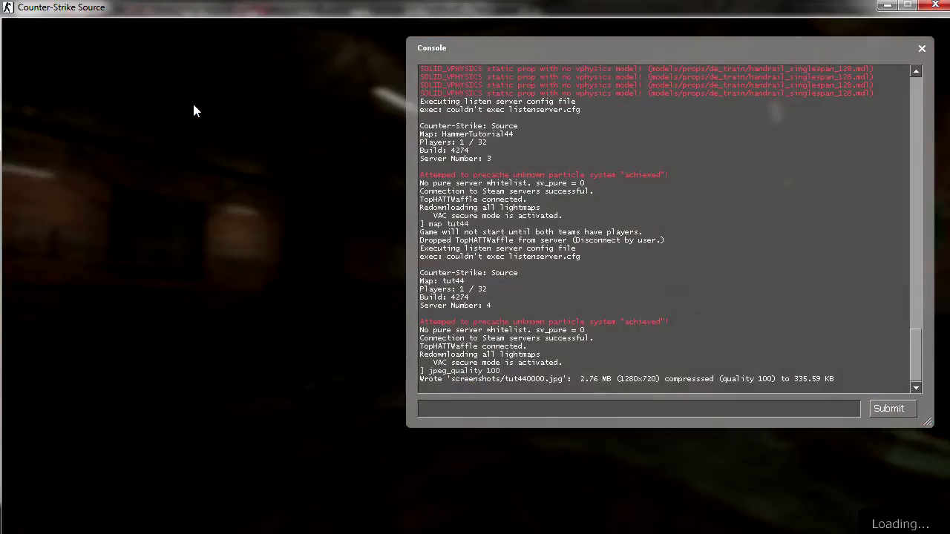
left_click(934, 5)
left_click(450, 302)
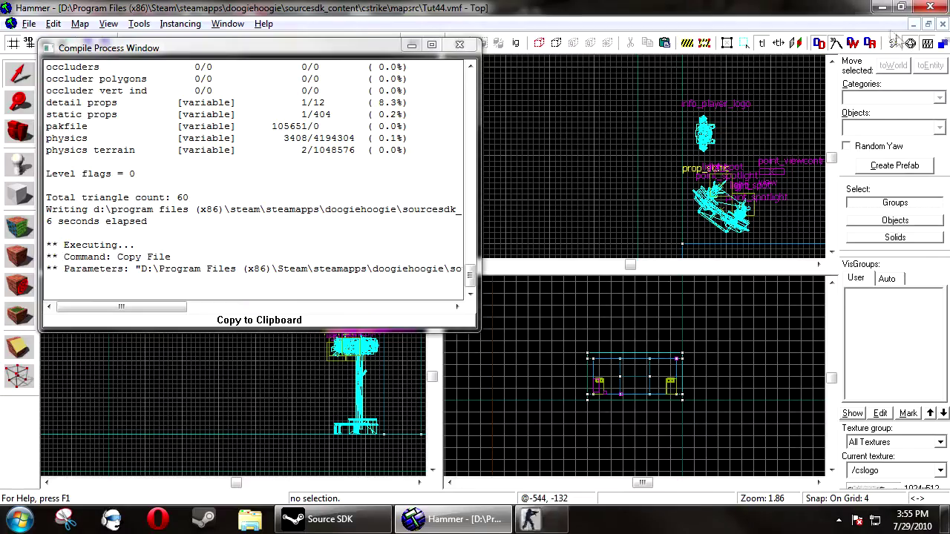
Close the compile process window and exit Hammer to reach the desktop.
left_click(463, 47)
right_click(606, 144)
left_click(567, 125)
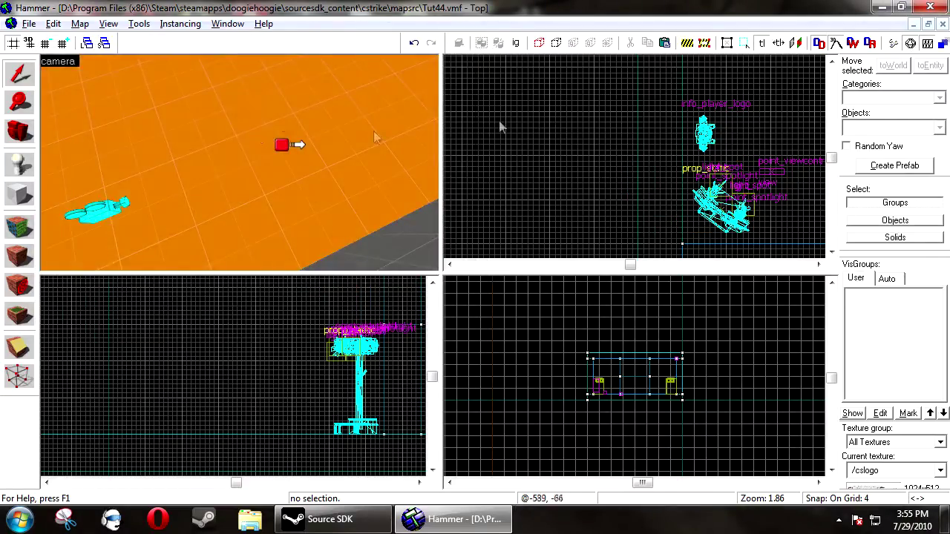
scroll(249, 154, "down", 3)
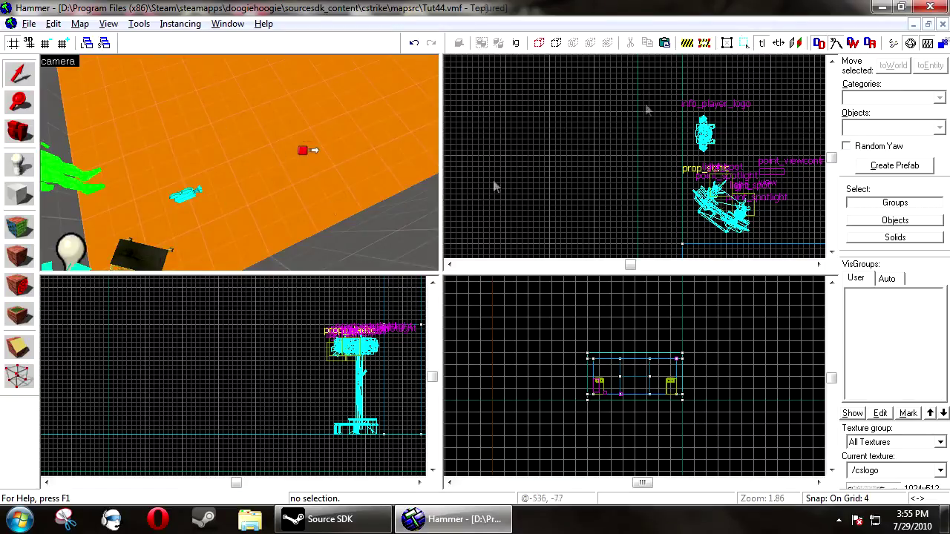
left_click(930, 6)
right_click(738, 159)
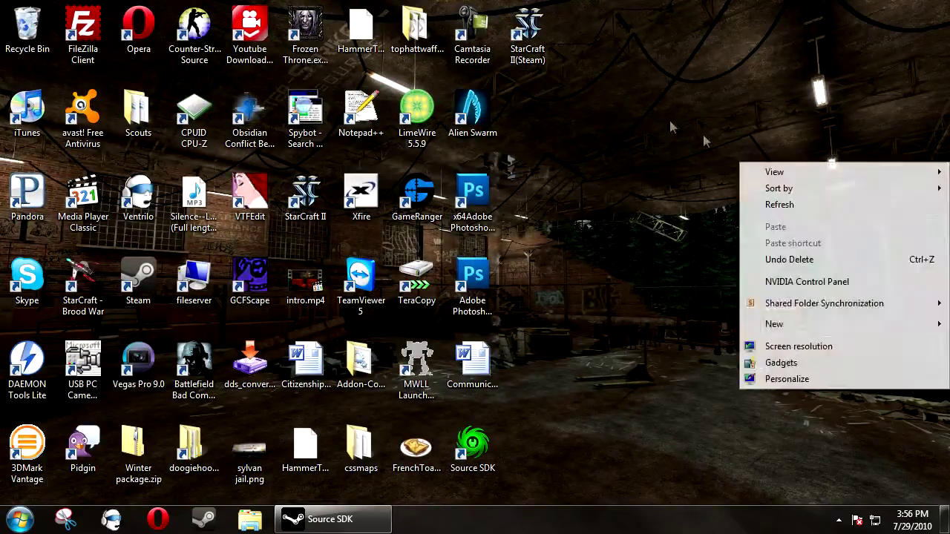
left_click(561, 175)
Move the captured screenshot from the screenshots folder of counter-strike source\cstrike to the desktop and close the folder.
right_click(249, 525)
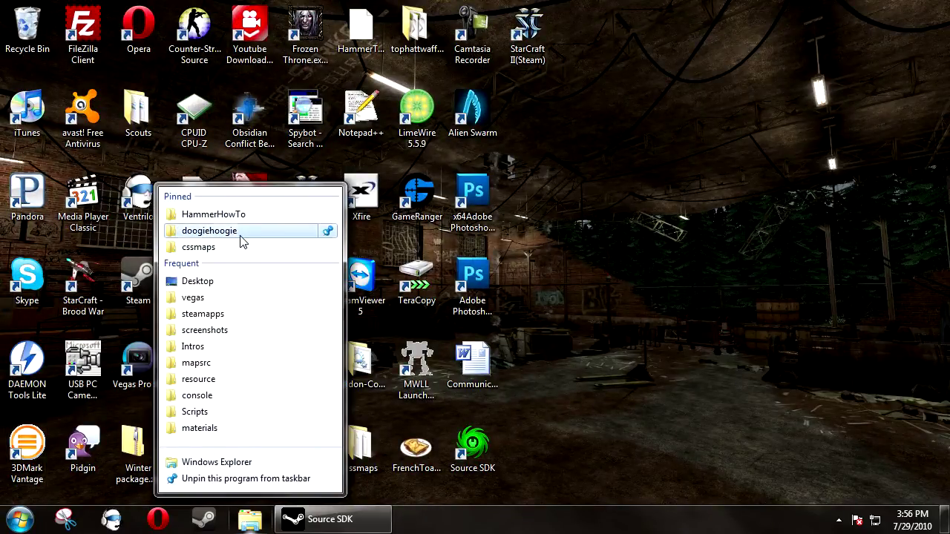
left_click(240, 238)
double_click(416, 152)
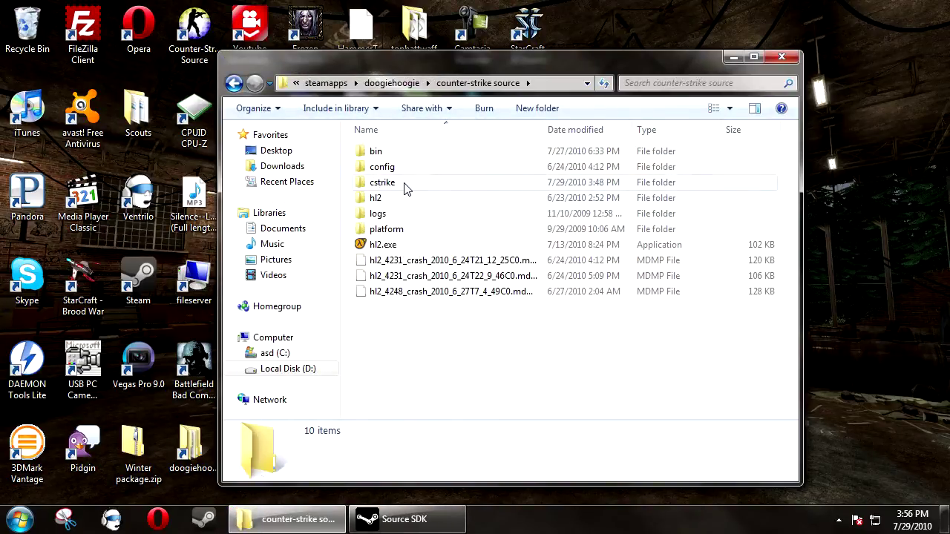
double_click(402, 183)
double_click(427, 353)
left_click_drag(472, 223, 862, 154)
left_click(781, 56)
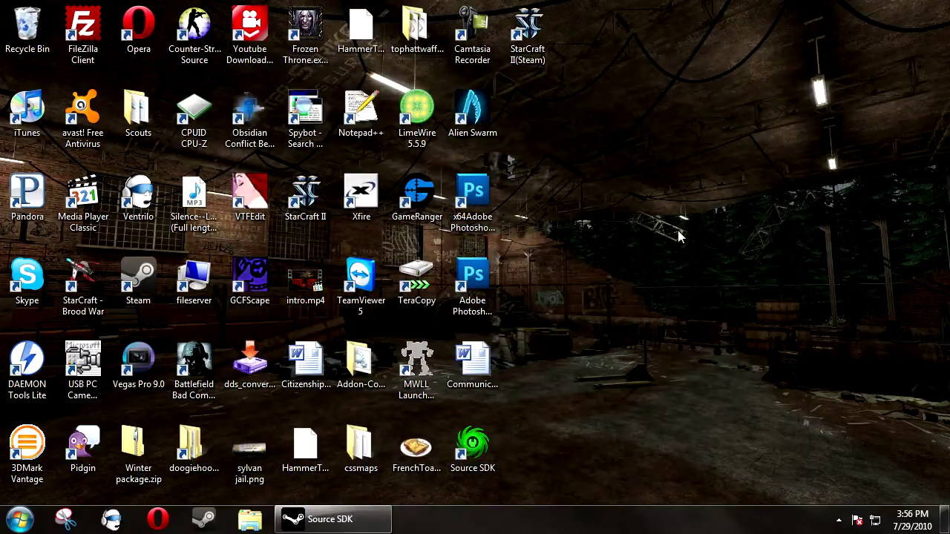
Open the tut440000.jpg screenshot from the desktop in Photoshop and resize it to 1024 × 1024 pixels.
left_click_drag(530, 111, 479, 276)
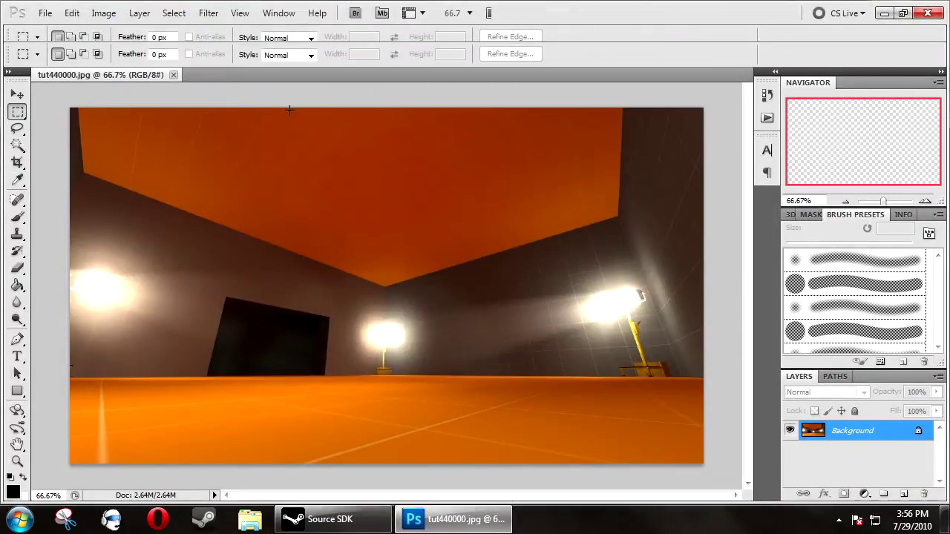
left_click(74, 33)
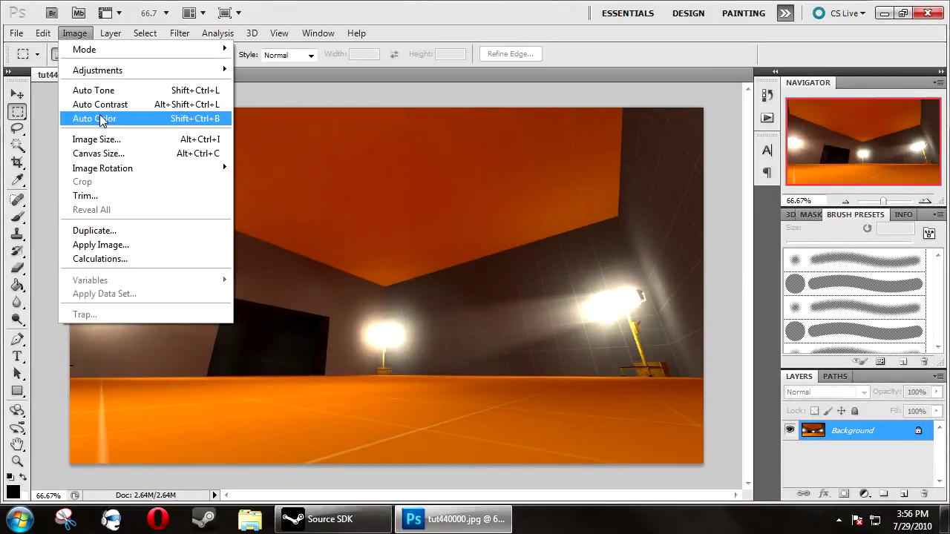
left_click(108, 139)
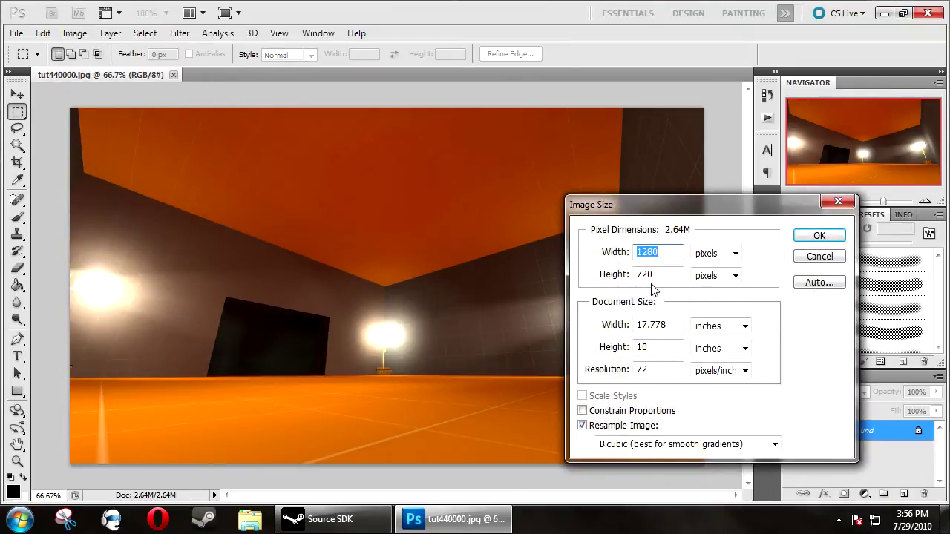
type("1024")
key("Tab")
type("1024")
key("Return")
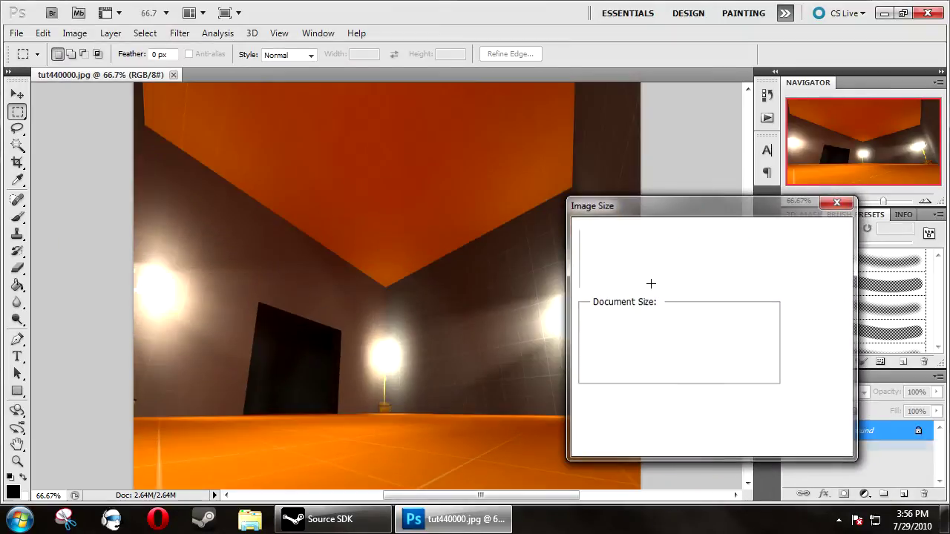
Apply a Gaussian Blur to the screenshot, previewing a 30-pixel radius before settling on 5 pixels.
left_click(179, 33)
mouse_move(238, 169)
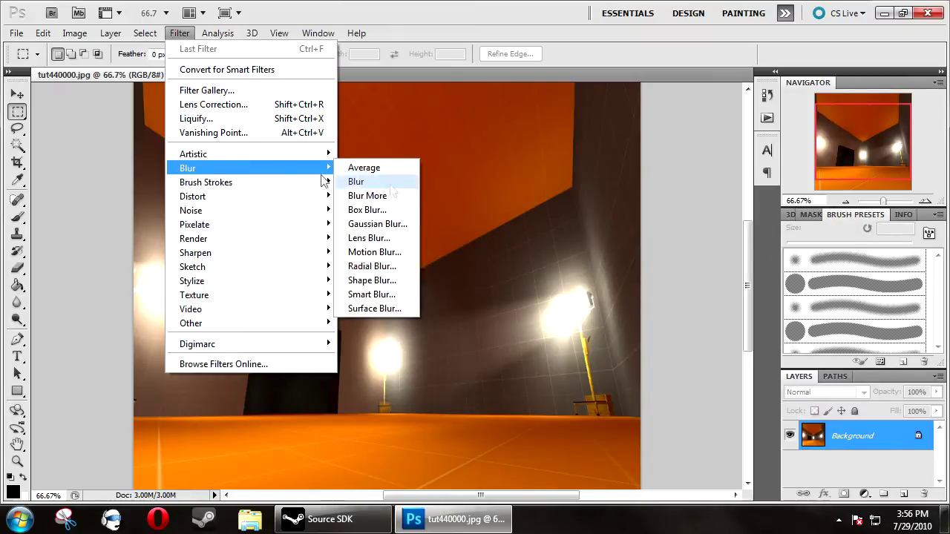
left_click(405, 224)
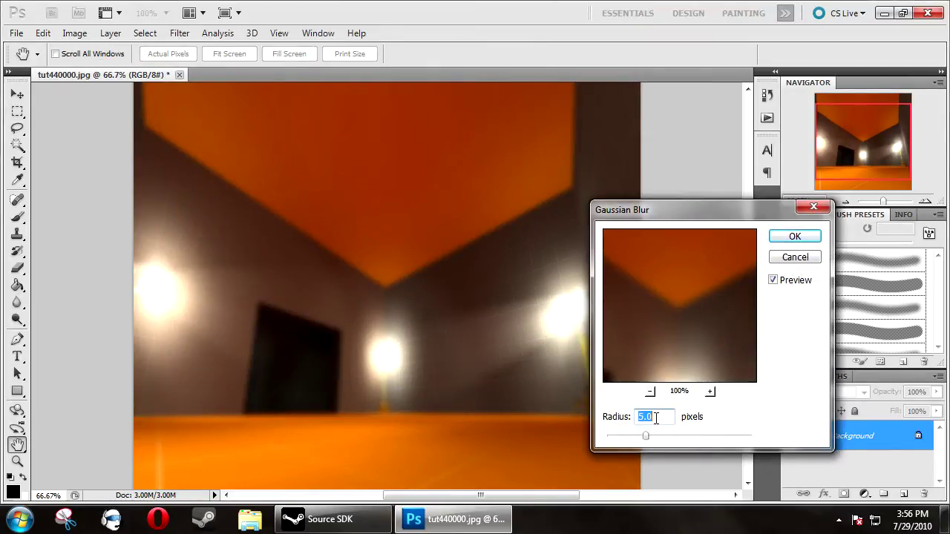
type("30")
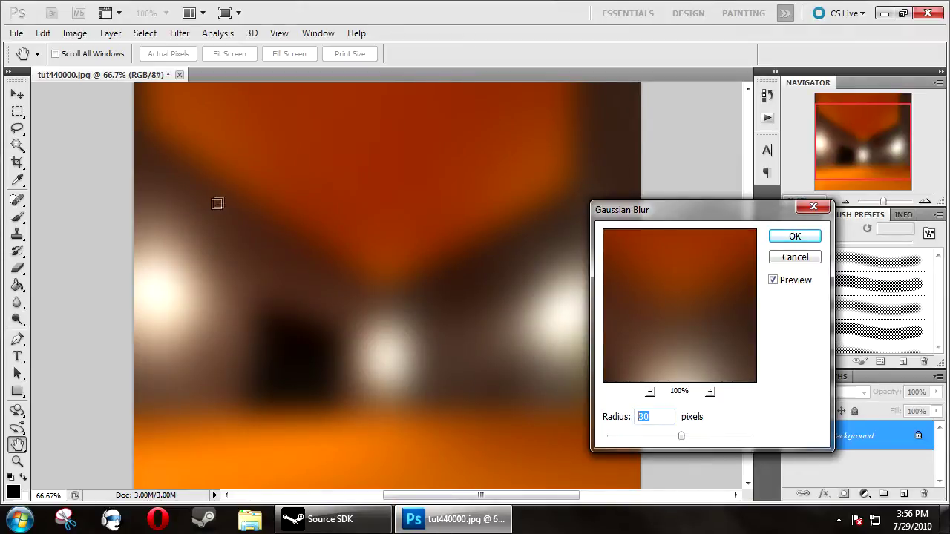
left_click(426, 256)
left_click(494, 322)
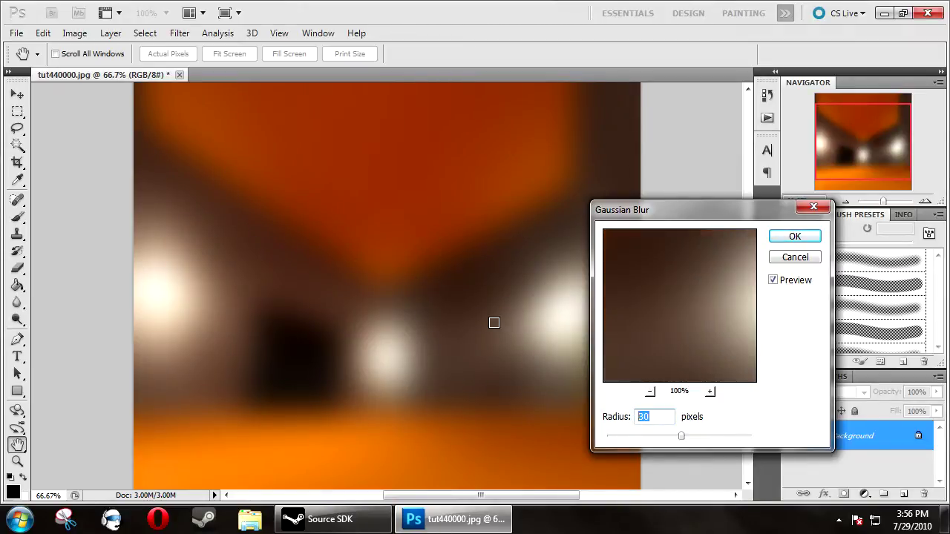
type("5")
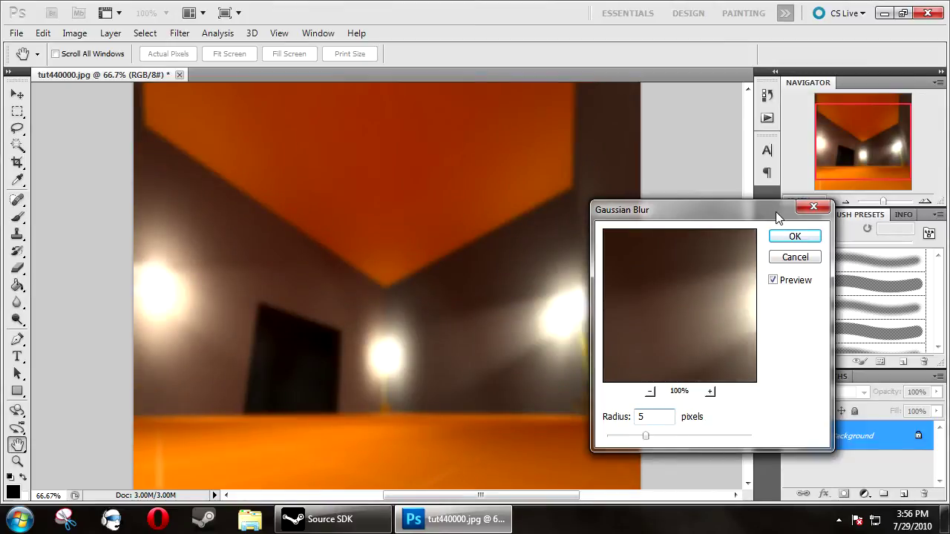
left_click(788, 237)
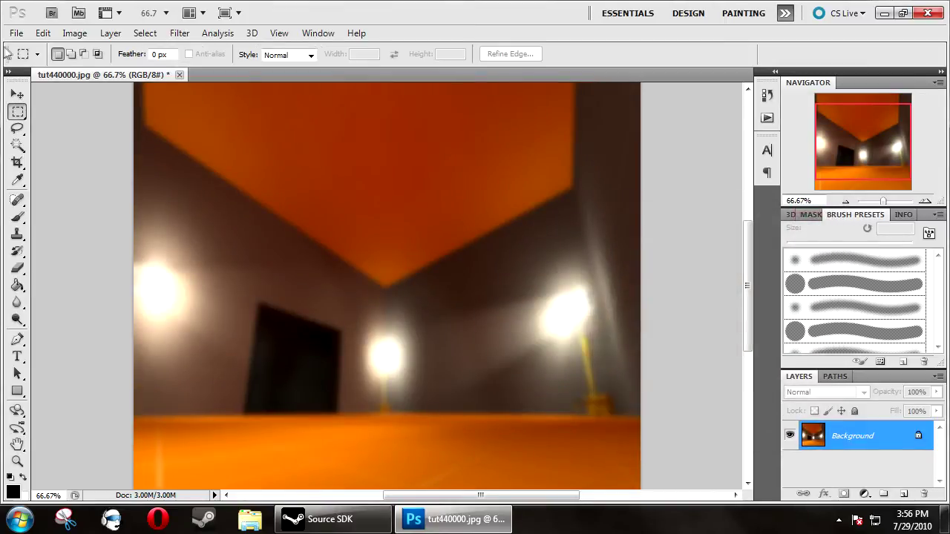
Save the blurred image to the desktop in VTF format as tut44.vtf.
left_click(15, 32)
left_click(37, 259)
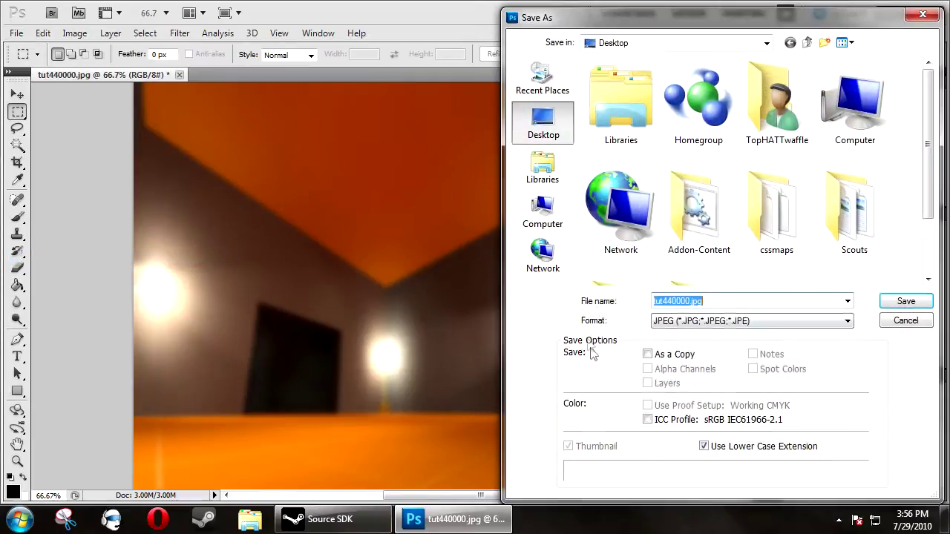
left_click(816, 321)
left_click(719, 497)
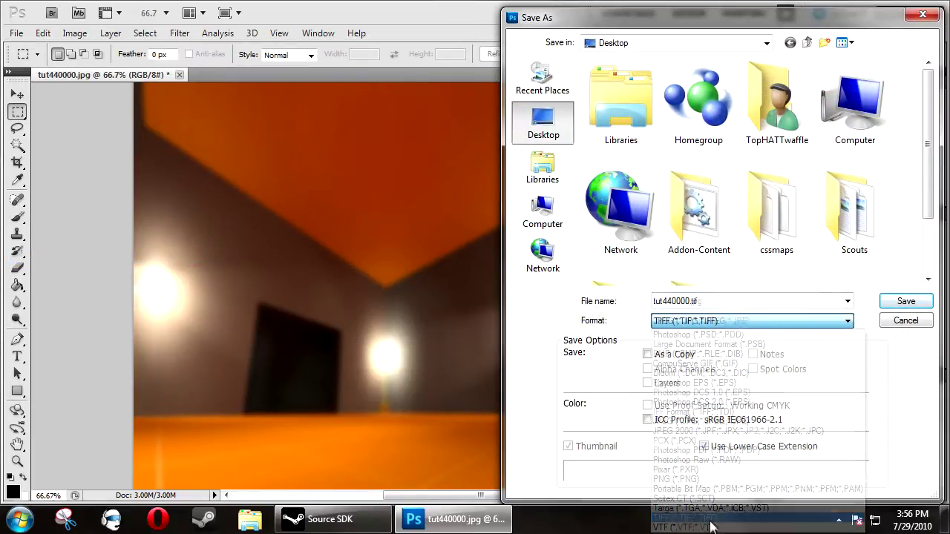
left_click(701, 322)
left_click(707, 525)
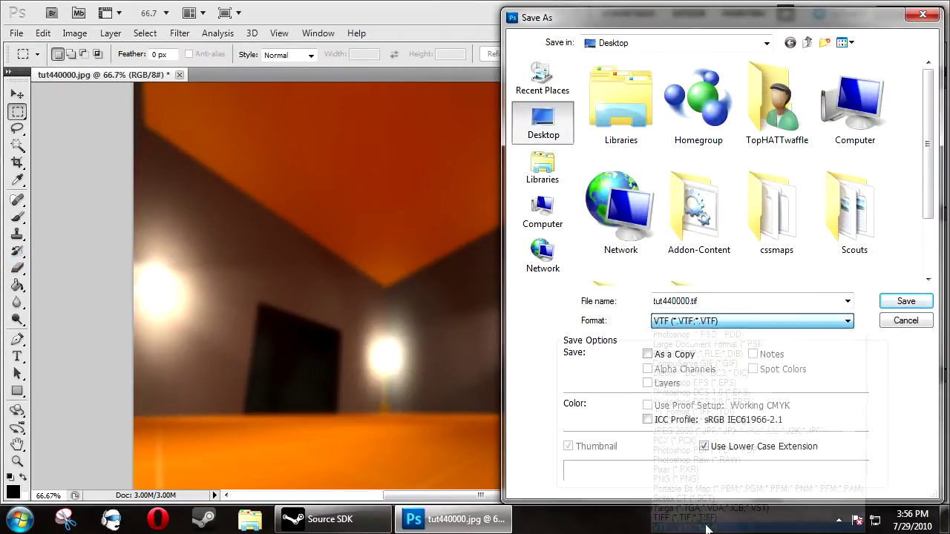
left_click(700, 302)
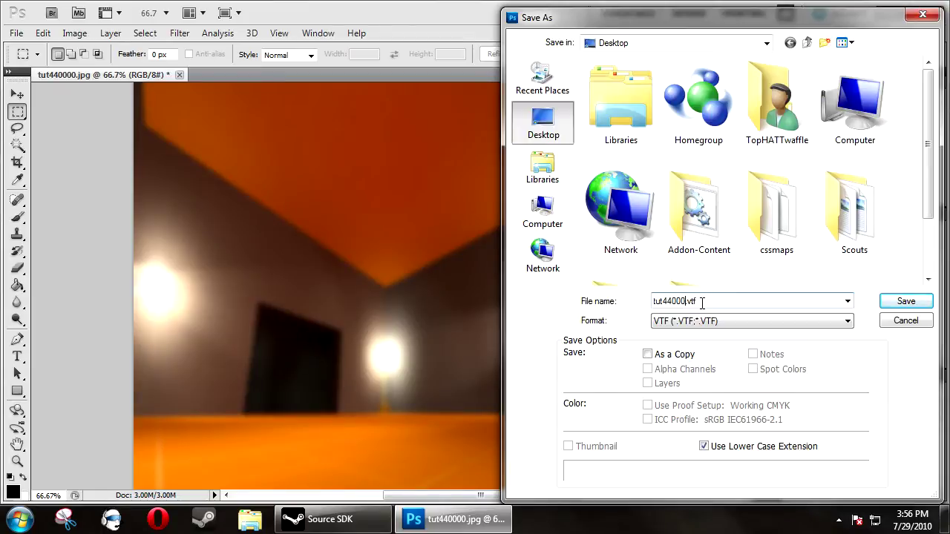
key("Return")
Export the VTF with the Uncompressed Texture template and close Photoshop.
left_click(454, 113)
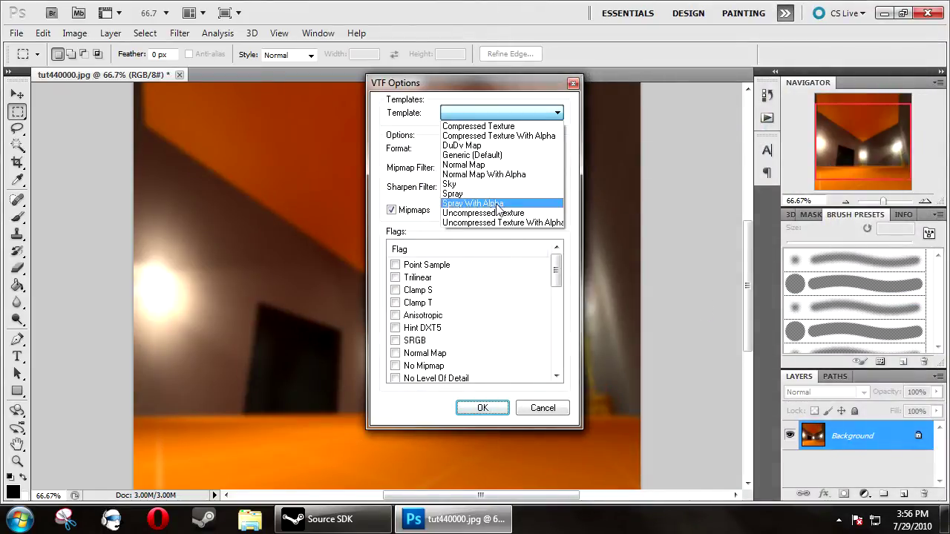
left_click(498, 216)
left_click(482, 408)
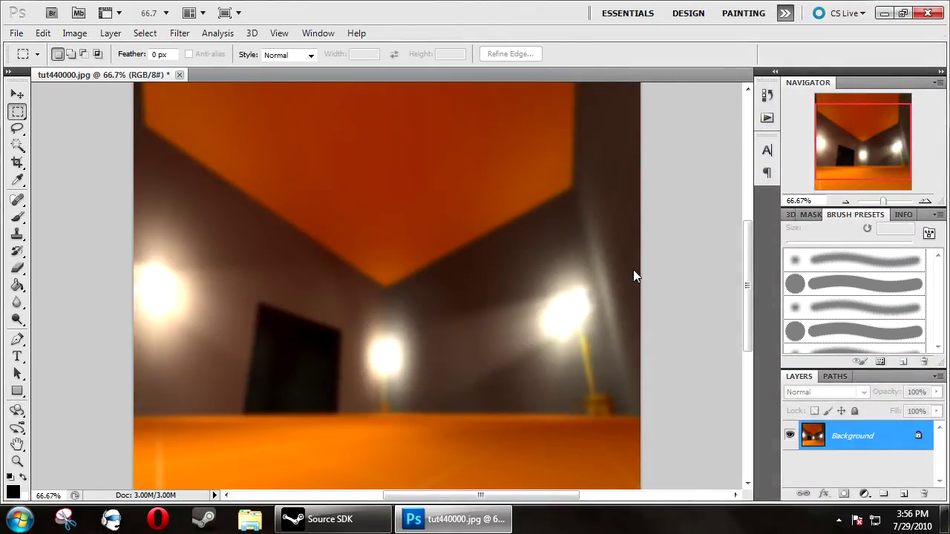
left_click(927, 13)
Open the console folder inside counter-strike source\cstrike\materials.
right_click(250, 519)
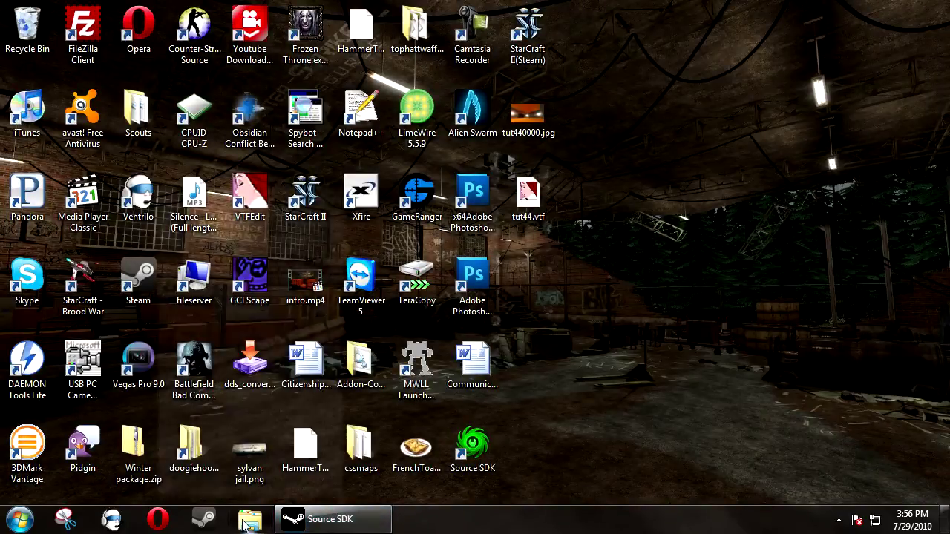
left_click(223, 172)
double_click(452, 151)
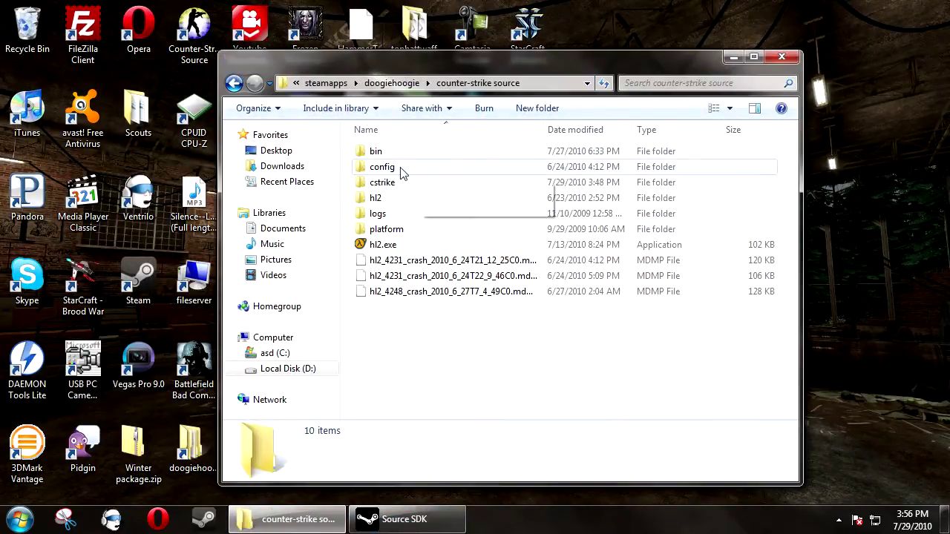
double_click(398, 182)
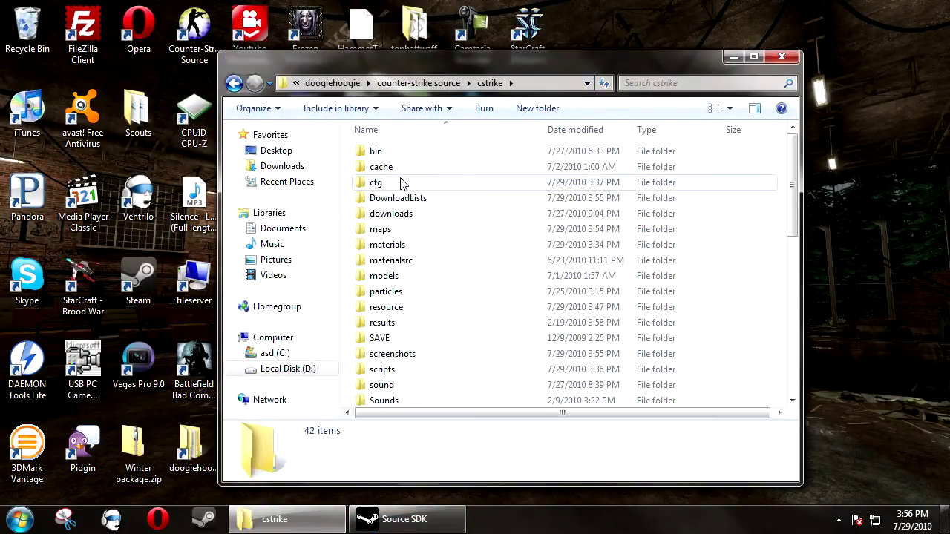
double_click(401, 245)
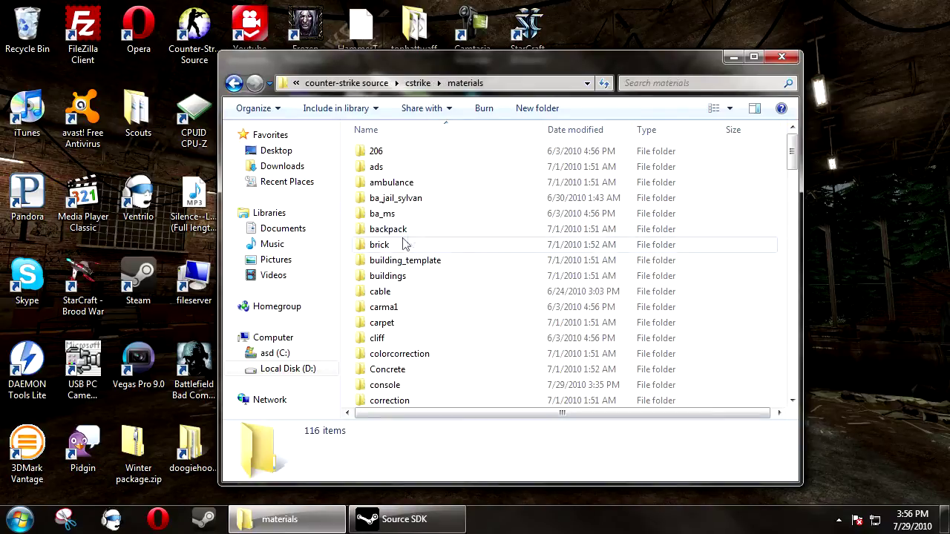
left_click(373, 387)
double_click(417, 387)
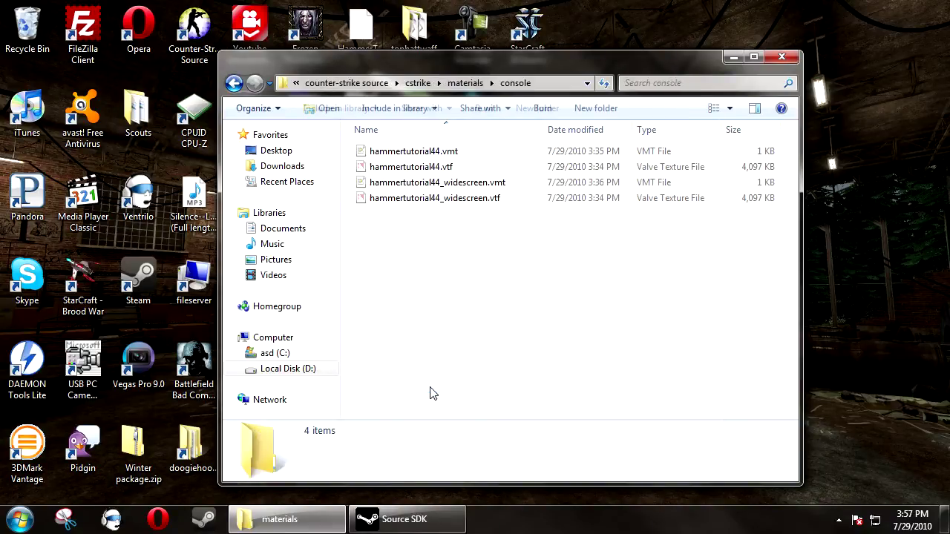
Delete hammertutorial44.vtf and hammertutorial44_widescreen.vtf from the console folder.
left_click_drag(438, 96, 354, 149)
left_click(362, 220)
left_click(370, 252, "ctrl")
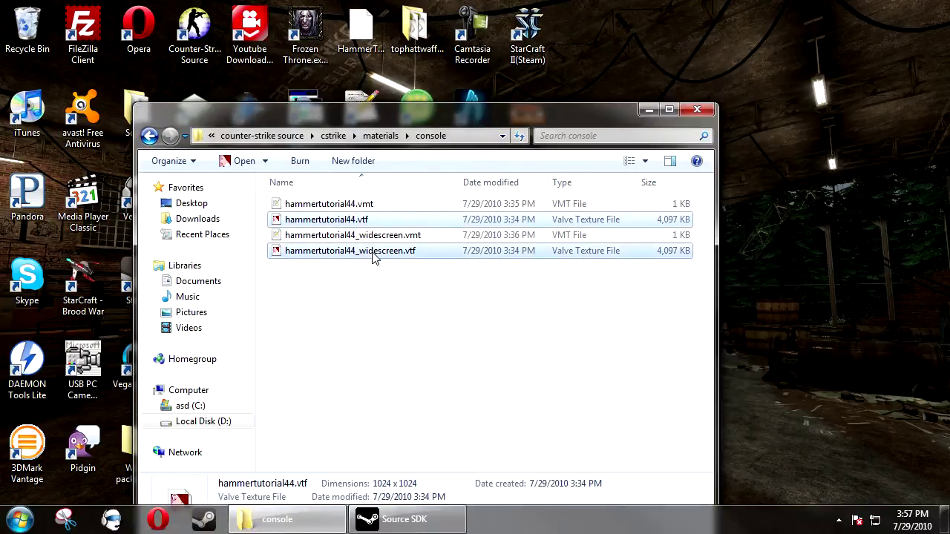
key("Delete")
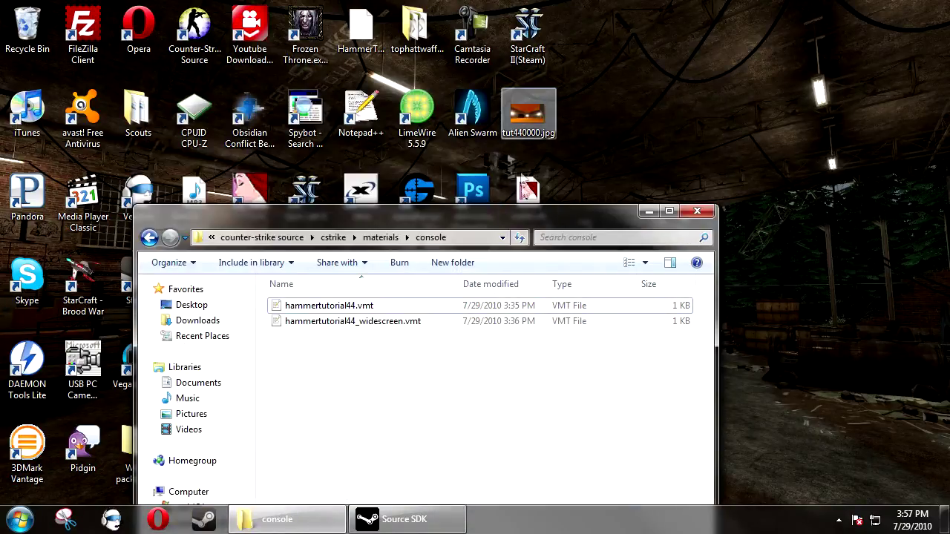
Put tut44.vtf from the desktop into the console folder and duplicate it there as tut44_widescreen.vtf.
left_click_drag(527, 192, 460, 97)
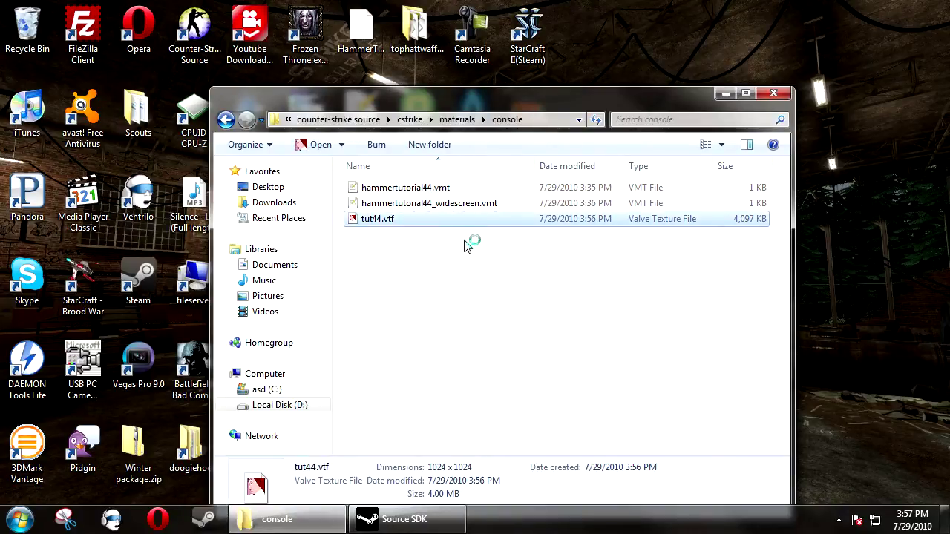
left_click(456, 271)
left_click(403, 241)
key("F2")
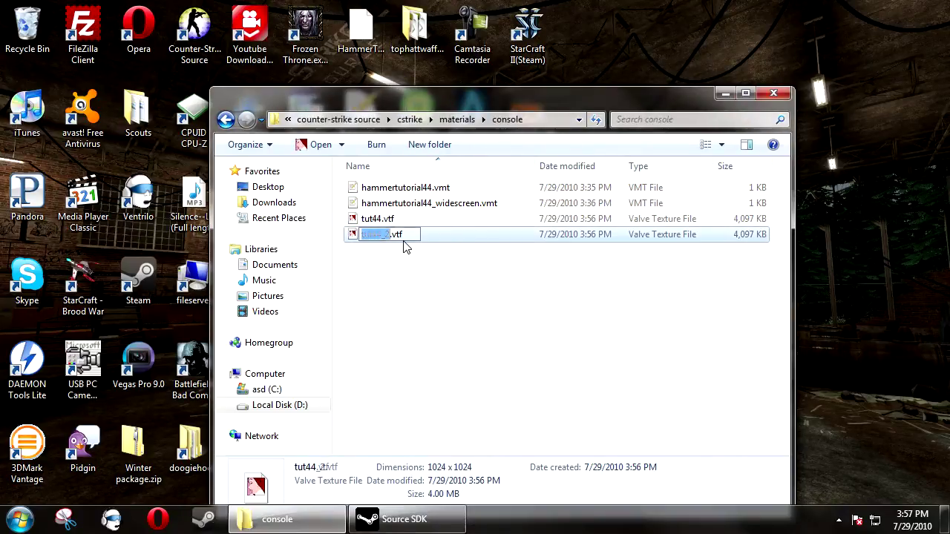
key("Right")
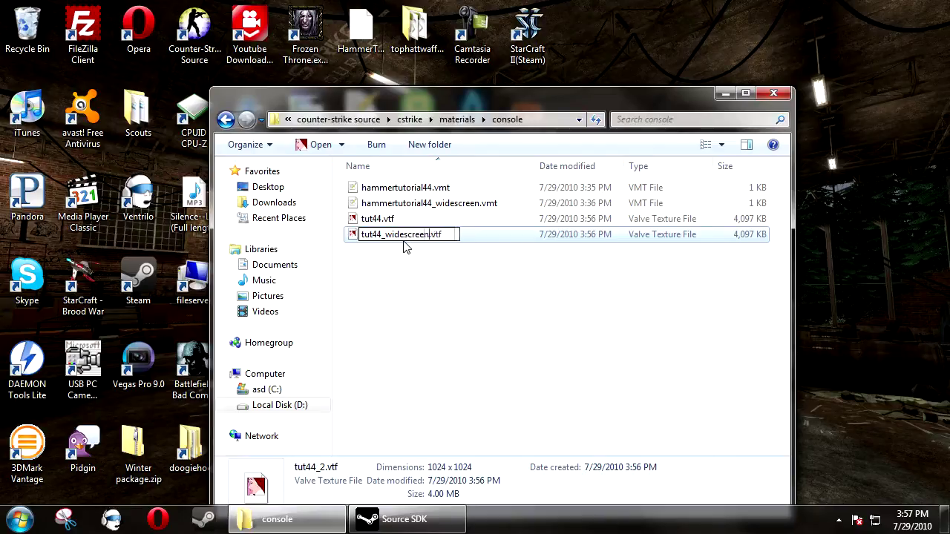
type("widescreen")
key("Return")
Rename hammertutorial44.vmt to tut44.vmt.
left_click(424, 188)
key("F2")
left_click(425, 188)
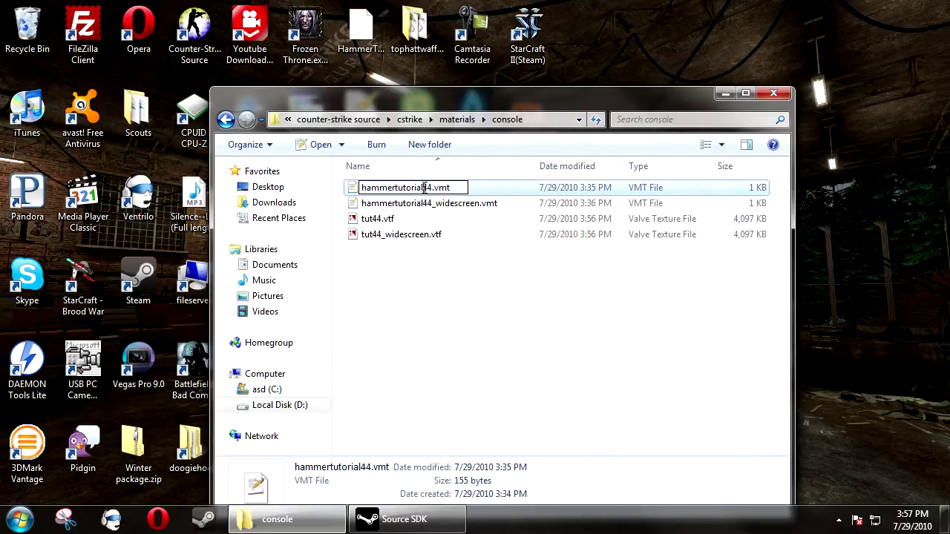
key("BackSpace")
key("BackSpace")
key("BackSpace")
key("BackSpace")
key("BackSpace")
key("BackSpace")
key("BackSpace")
key("BackSpace")
key("BackSpace")
key("BackSpace")
key("BackSpace")
key("BackSpace")
key("BackSpace")
key("BackSpace")
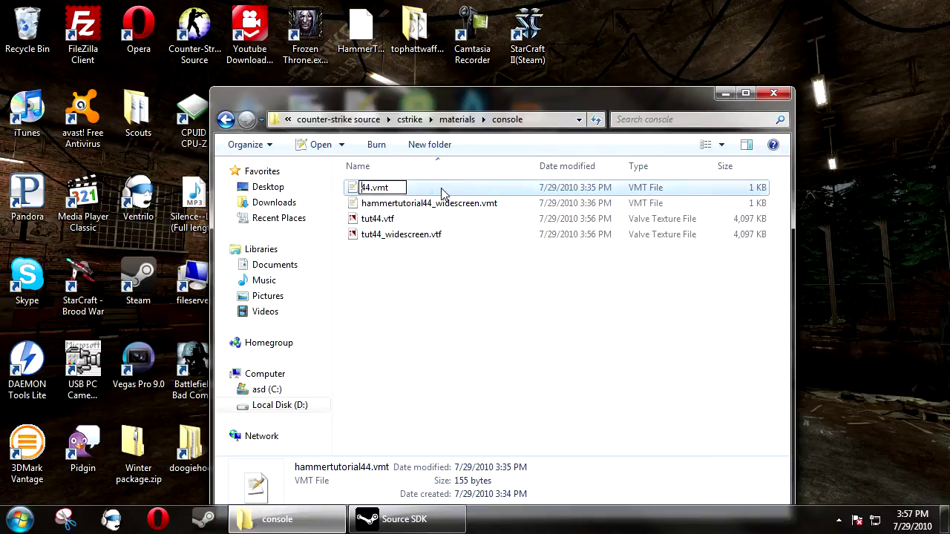
type("tut")
key("Return")
Rename hammertutorial44_widescreen.vmt to tut44_widescreen.vmt.
left_click(442, 190)
key("F2")
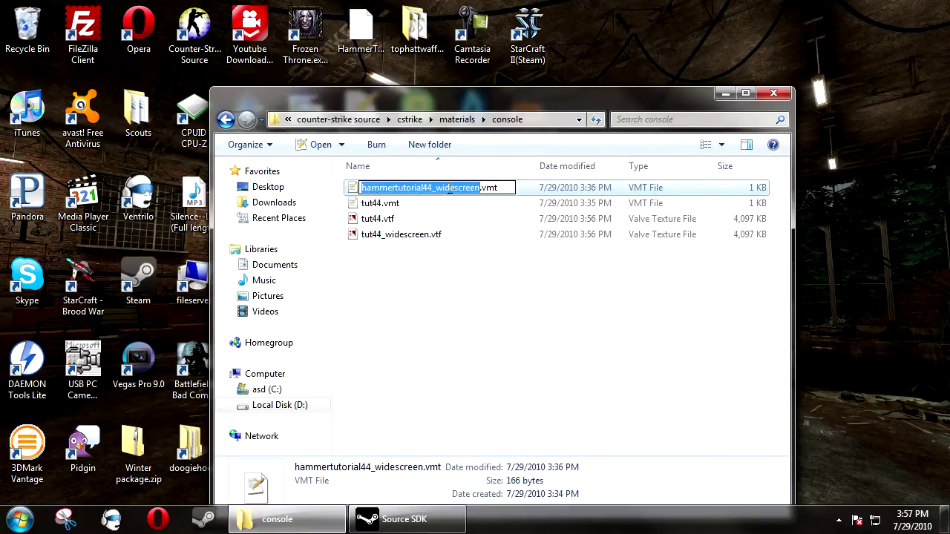
left_click(424, 188)
key("BackSpace")
key("BackSpace")
key("BackSpace")
key("BackSpace")
key("BackSpace")
key("BackSpace")
key("BackSpace")
key("BackSpace")
key("BackSpace")
key("BackSpace")
key("BackSpace")
key("BackSpace")
key("BackSpace")
key("BackSpace")
type("tut")
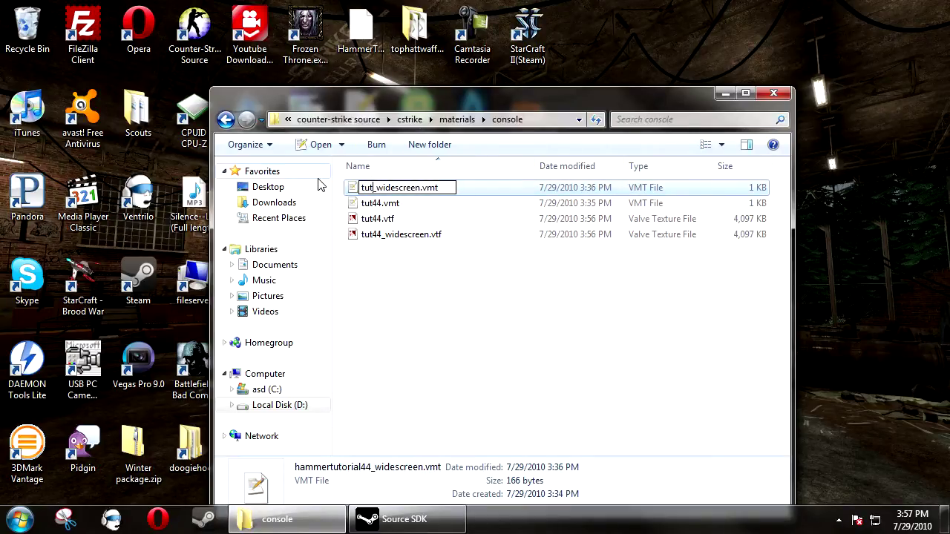
key("Return")
Set the $basetexture path in tut44.vmt to console/tut44, then save and close the file.
double_click(380, 187)
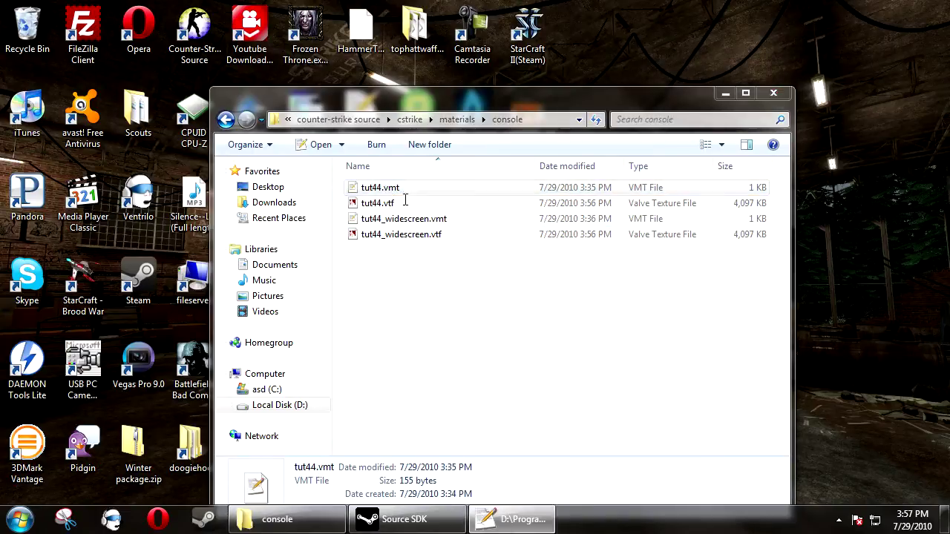
left_click_drag(380, 186, 297, 186)
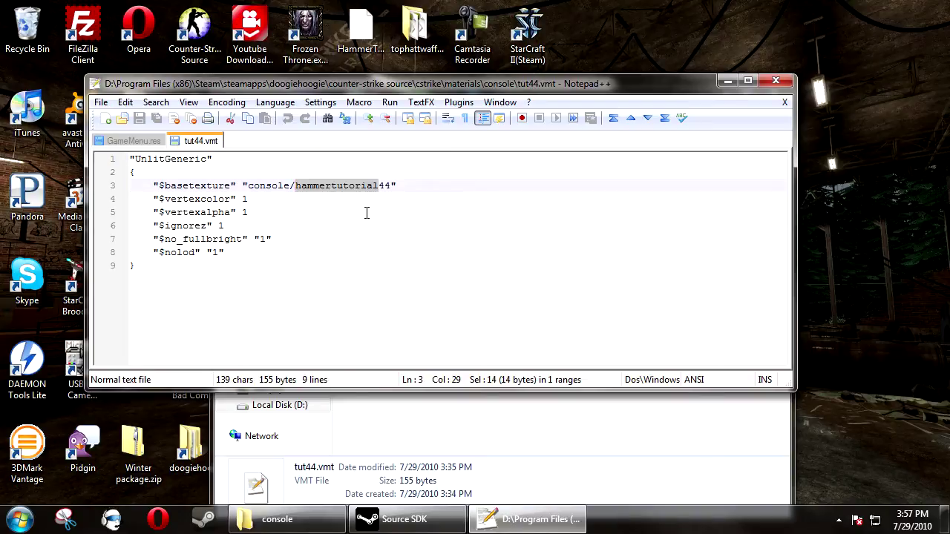
type("tut")
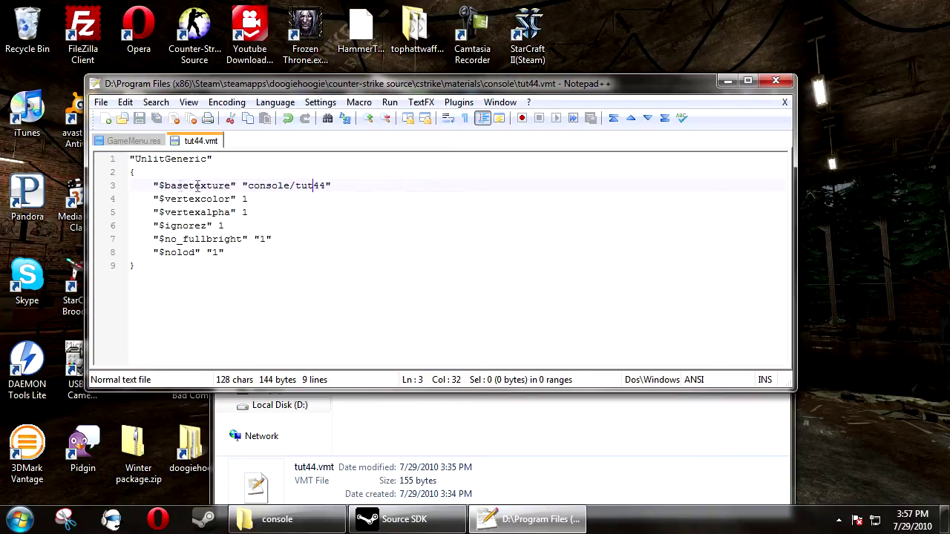
left_click_drag(135, 266, 130, 159)
left_click(345, 297)
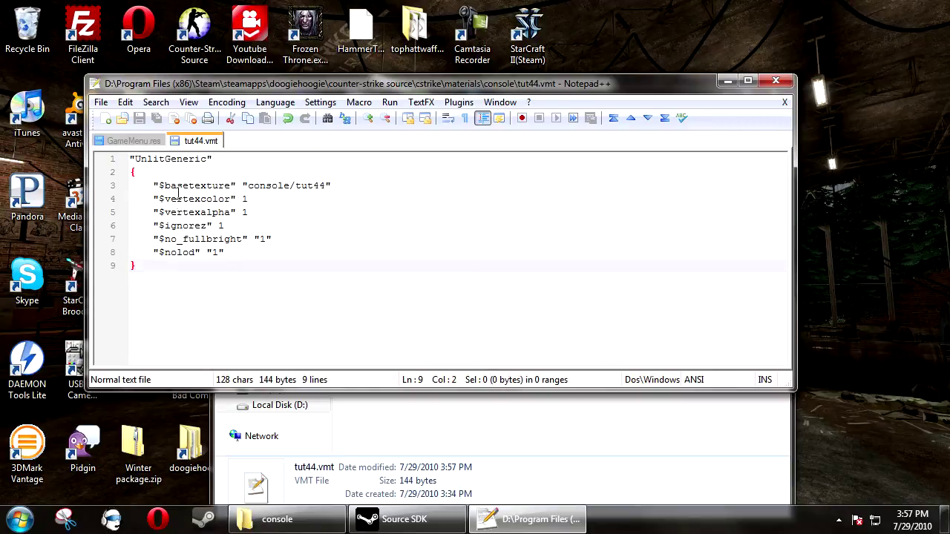
left_click(776, 81)
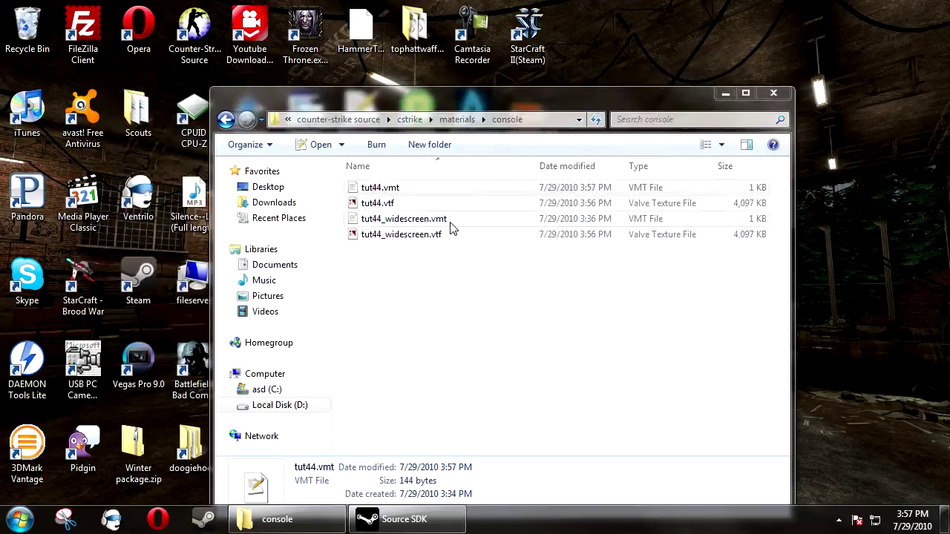
Set the $basetexture path in tut44_widescreen.vmt to console/tut44_widescreen, then save and close the file.
left_click(427, 221)
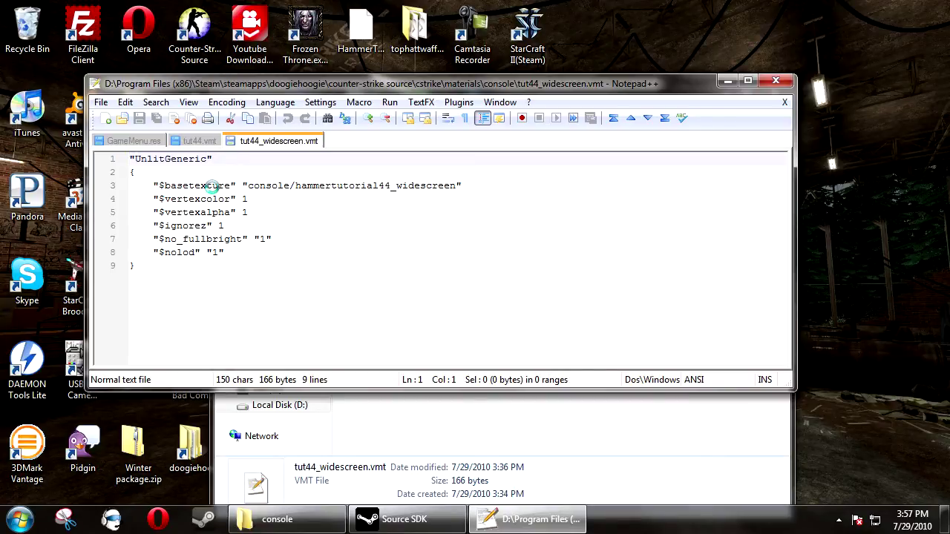
left_click(225, 186)
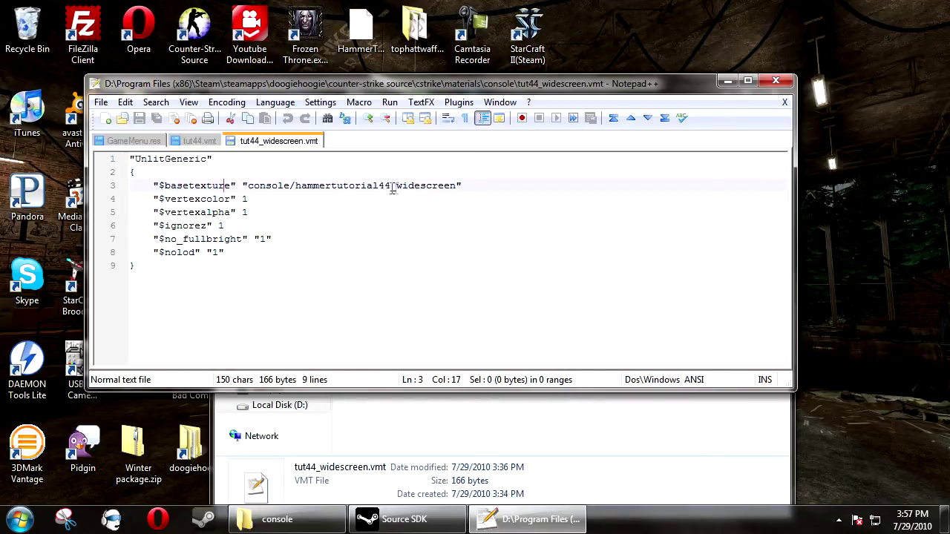
left_click_drag(379, 186, 295, 190)
type("tut44")
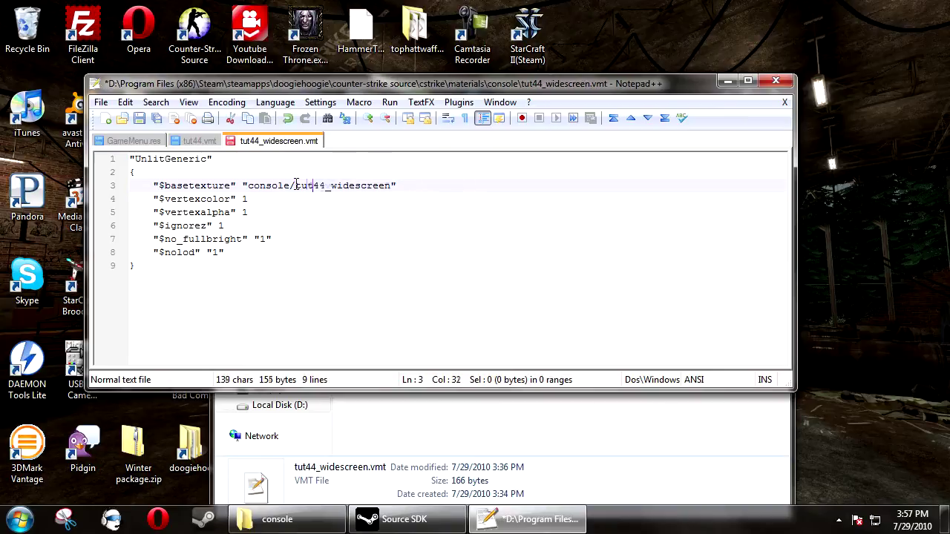
key("BackSpace")
key("BackSpace")
key("ctrl+s")
left_click(776, 80)
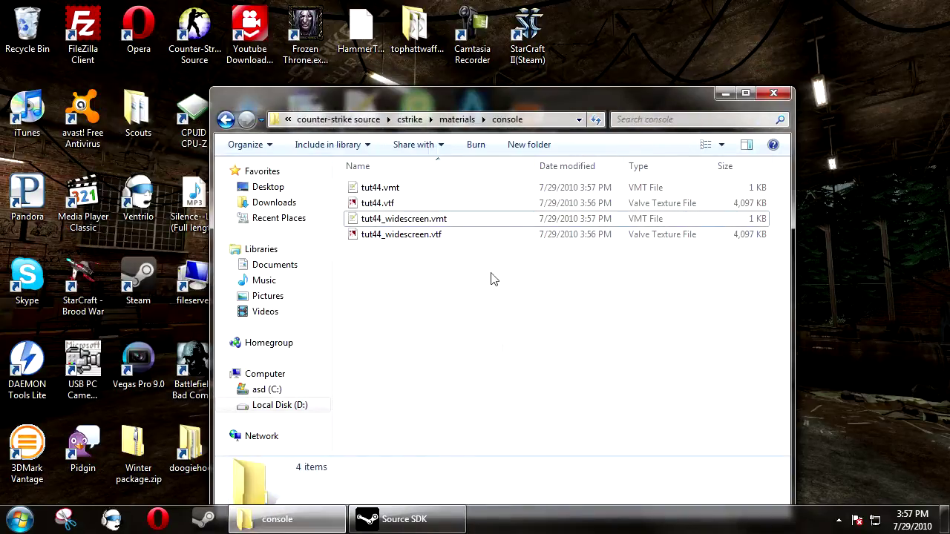
In ChapterBackgrounds.txt in the cstrike\scripts folder, set the chapter 1 background to "tut44", then save and close the file.
key("BackSpace")
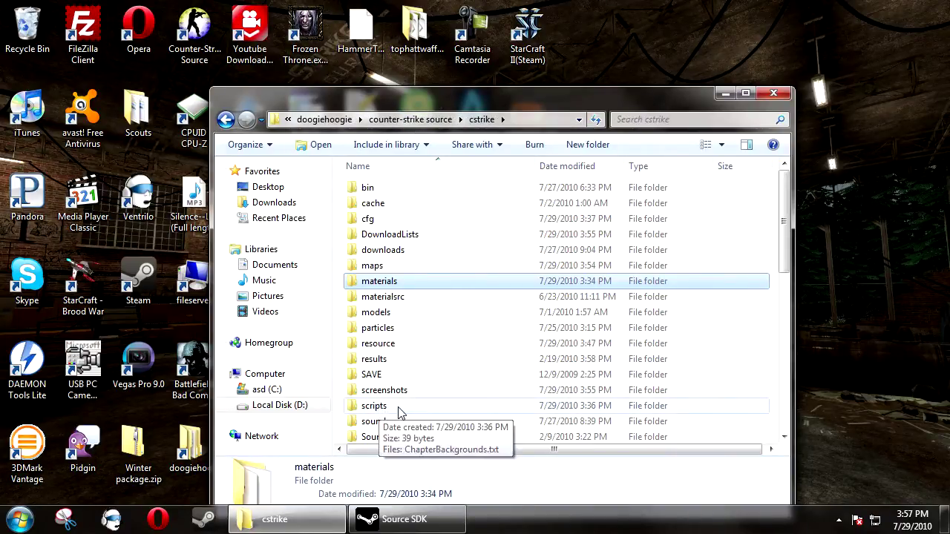
double_click(429, 408)
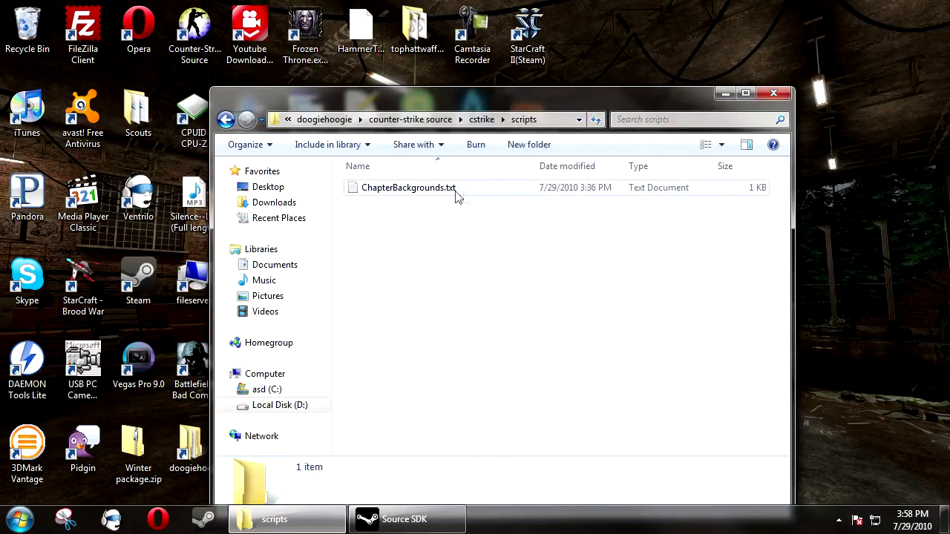
left_click(393, 191)
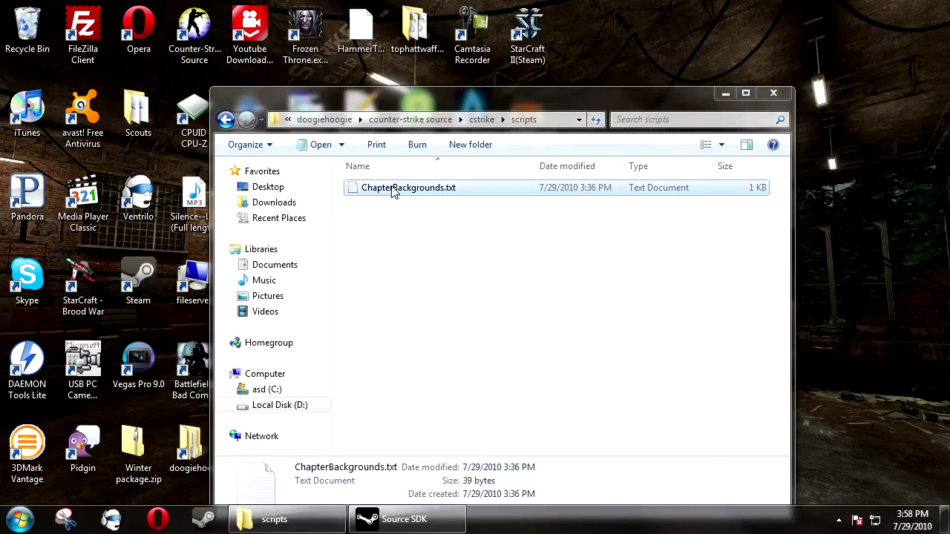
double_click(354, 194)
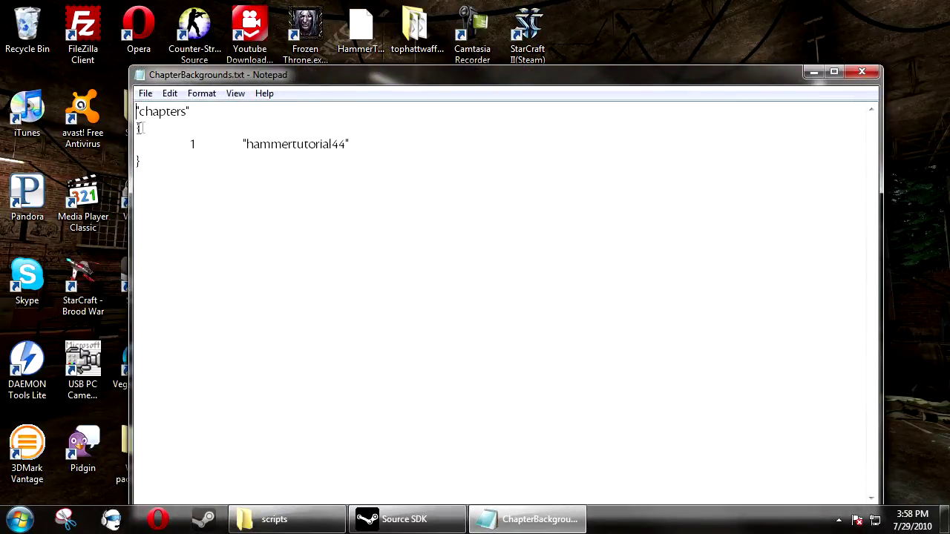
left_click(139, 128)
left_click_drag(247, 146, 330, 143)
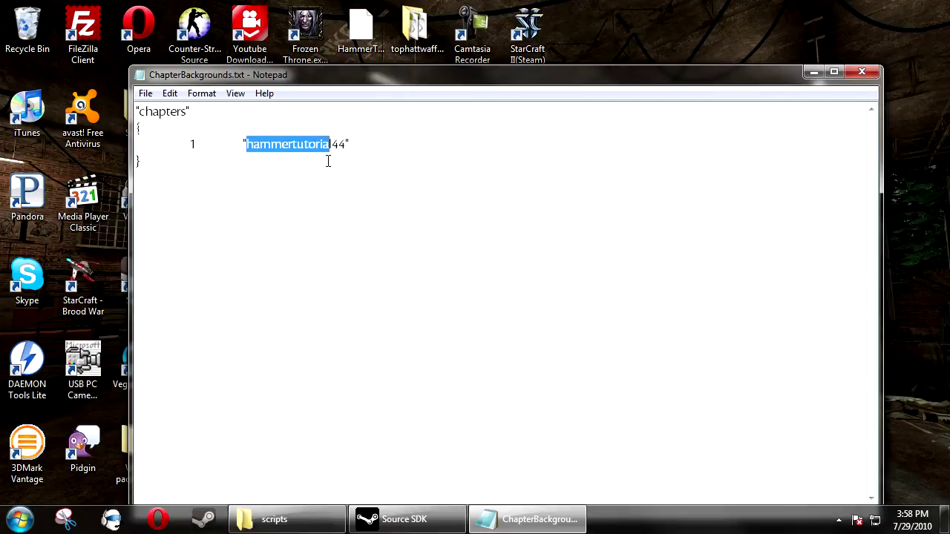
type("tut")
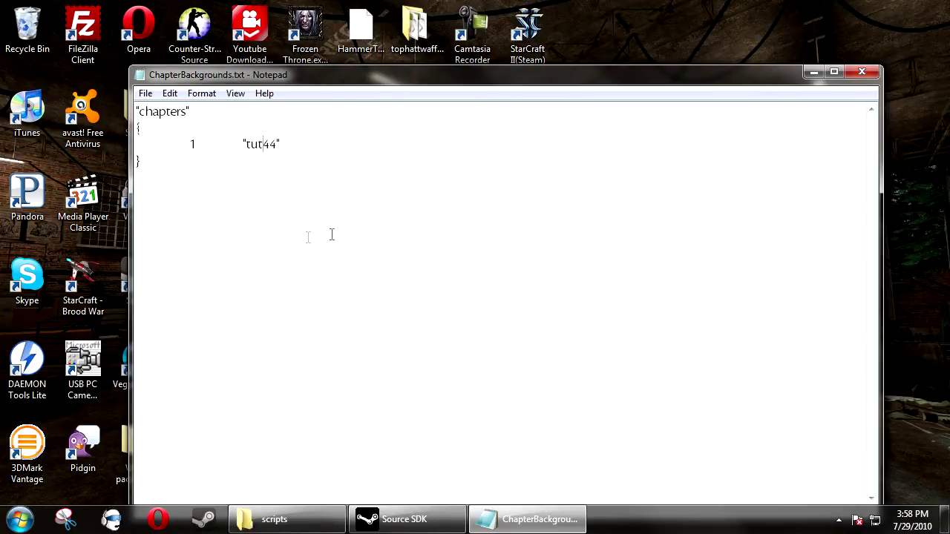
left_click(862, 71)
In autoexec.cfg in the cstrike\cfg folder, set map_background to tut44 and save the file.
key("BackSpace")
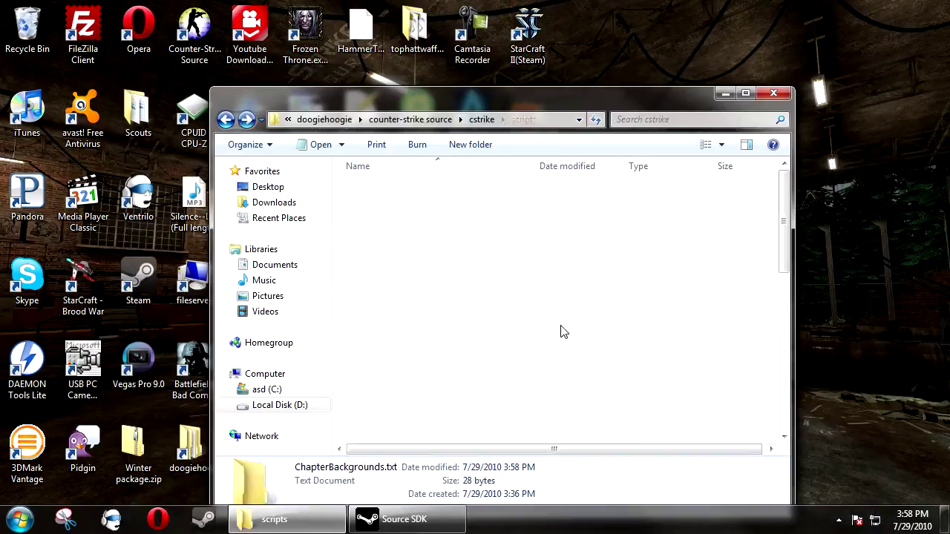
double_click(472, 220)
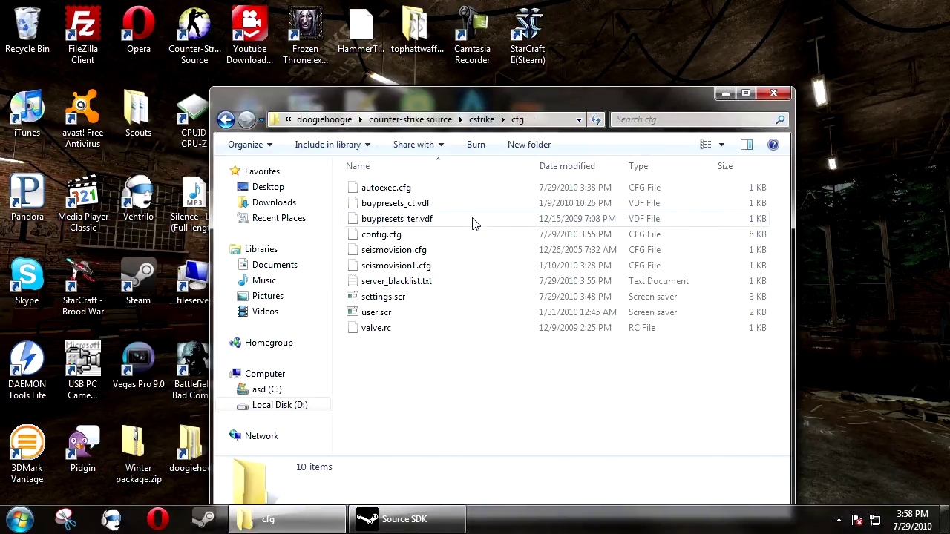
right_click(415, 192)
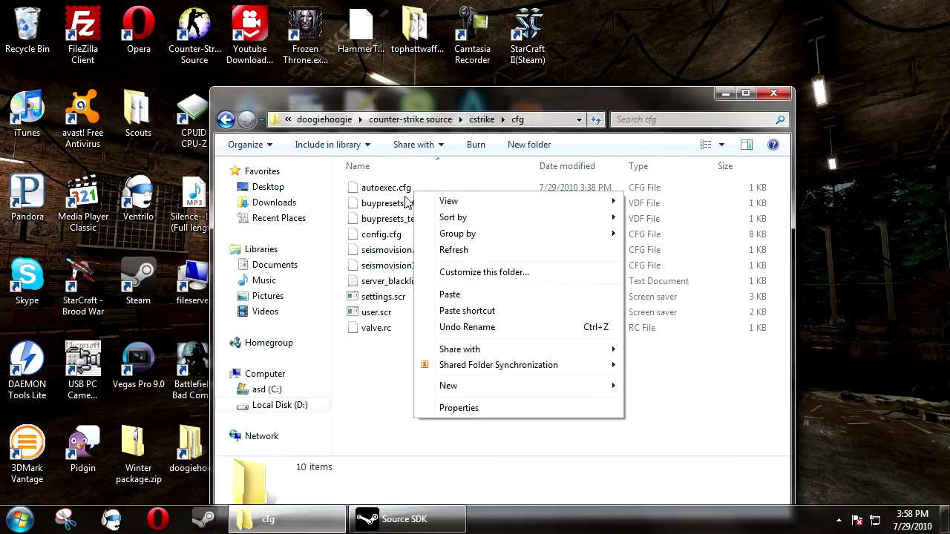
right_click(404, 189)
left_click(439, 246)
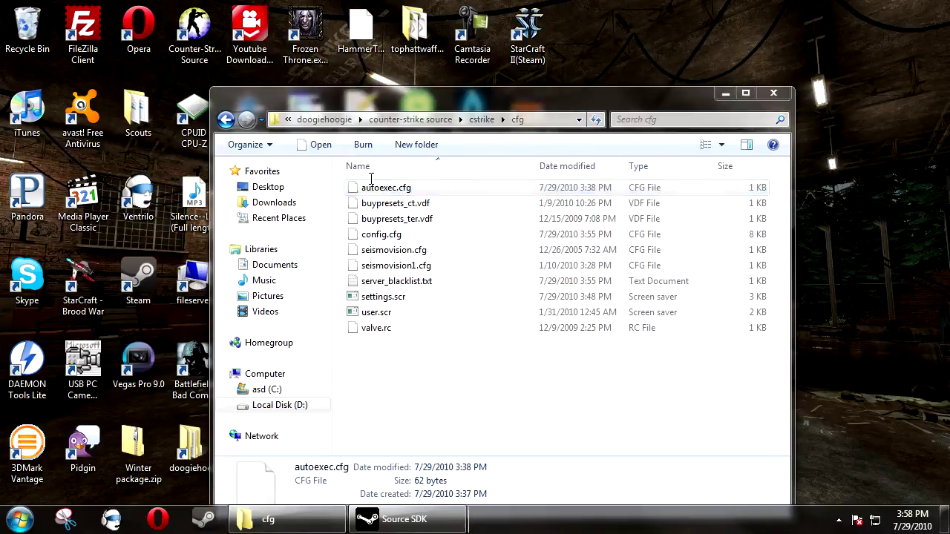
left_click_drag(301, 172, 218, 172)
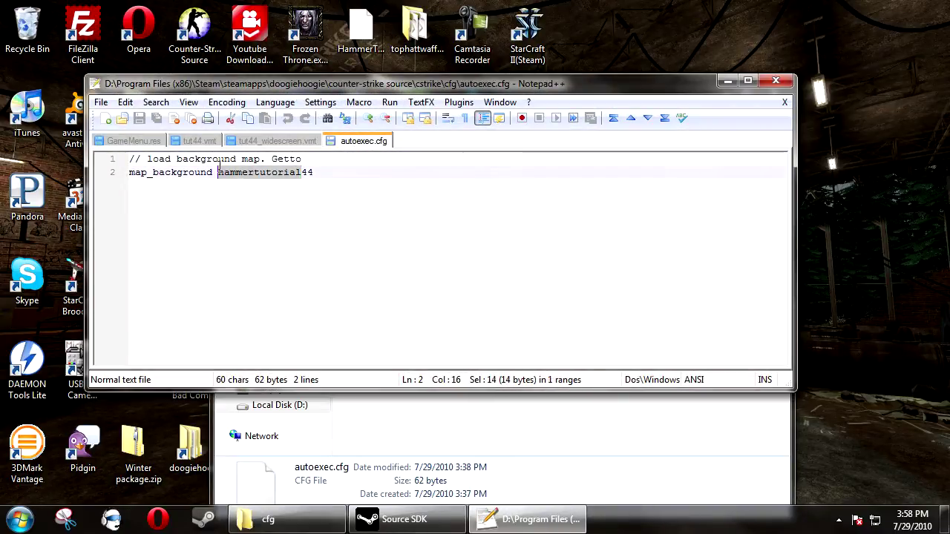
type("tu")
key("ctrl+s")
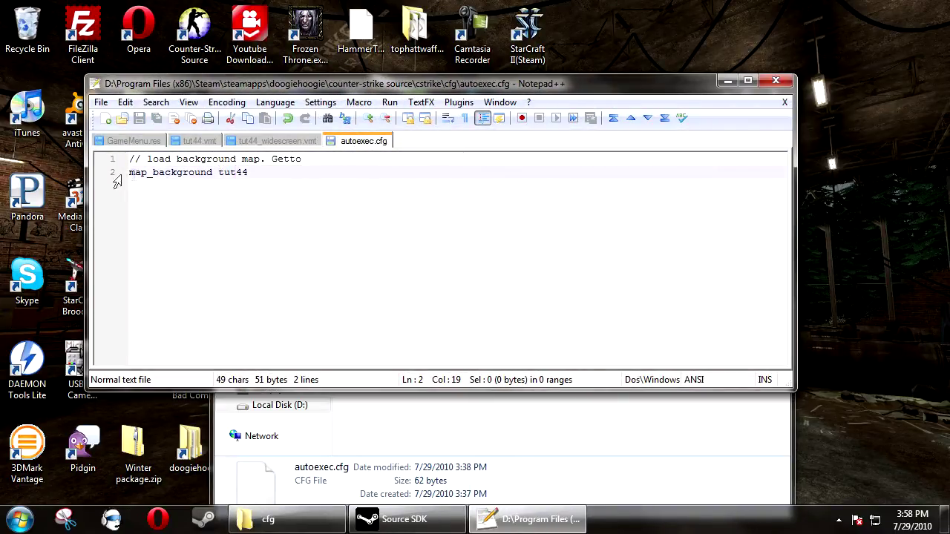
left_click(141, 172)
left_click_drag(256, 173, 129, 178)
left_click(252, 175)
left_click_drag(219, 172, 249, 173)
left_click(189, 184)
Close the leftover tut44_widescreen.vmt, tut44.vmt and GameMenu.res files and exit the text editor.
left_click(295, 143)
middle_click(289, 143)
middle_click(196, 142)
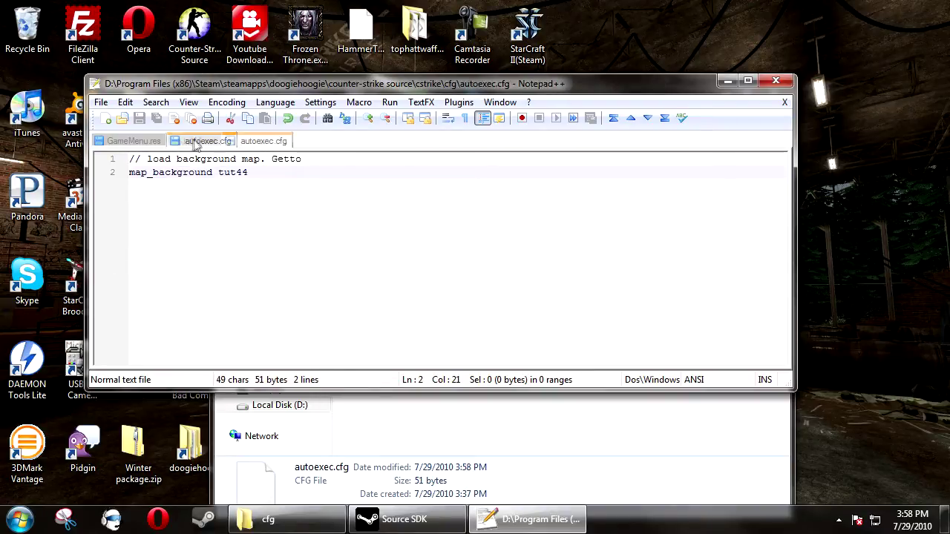
middle_click(135, 142)
left_click(785, 84)
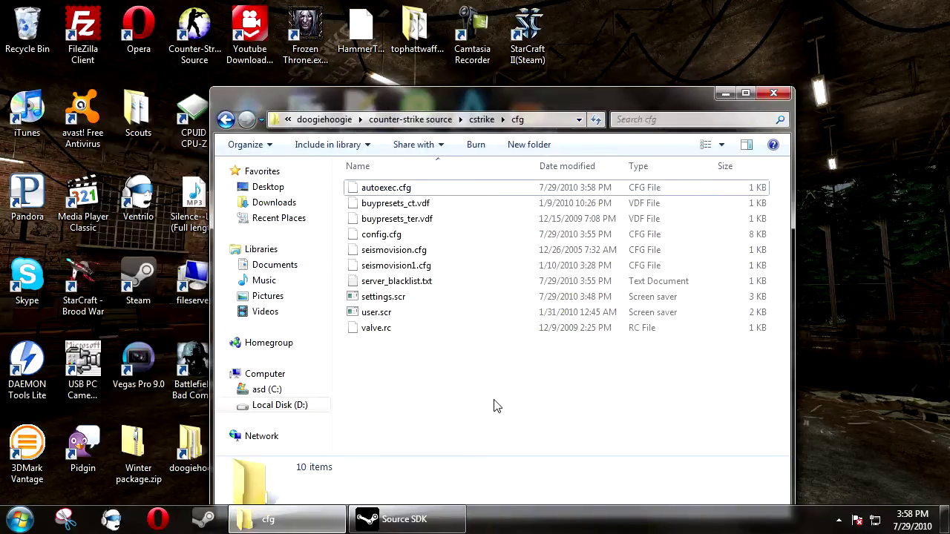
Close the cstrike folder window and launch Counter-Strike: Source from Steam.
key("BackSpace")
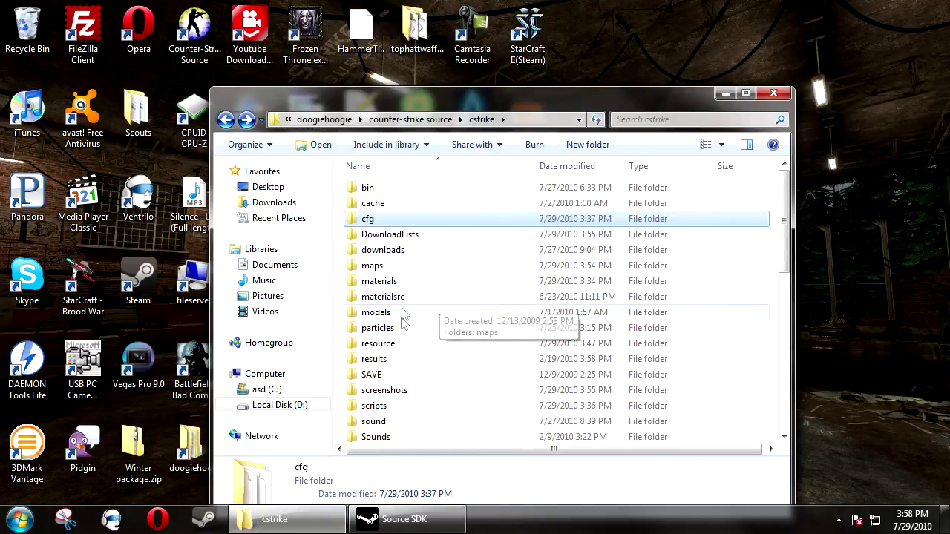
left_click(786, 89)
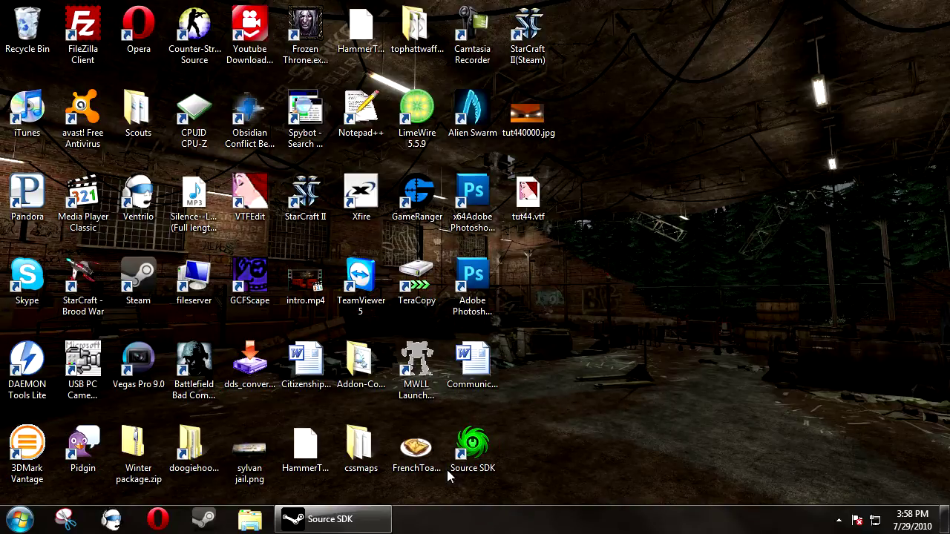
right_click(204, 518)
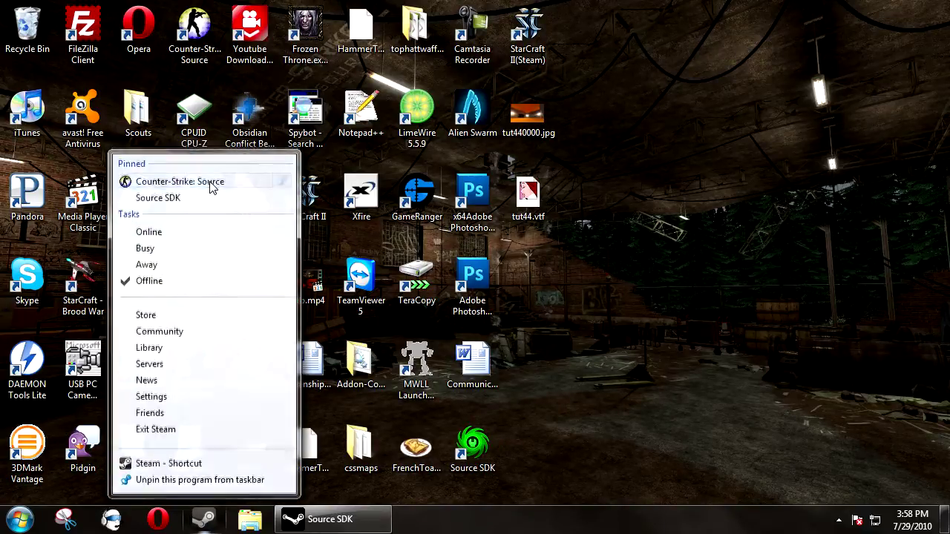
left_click(212, 183)
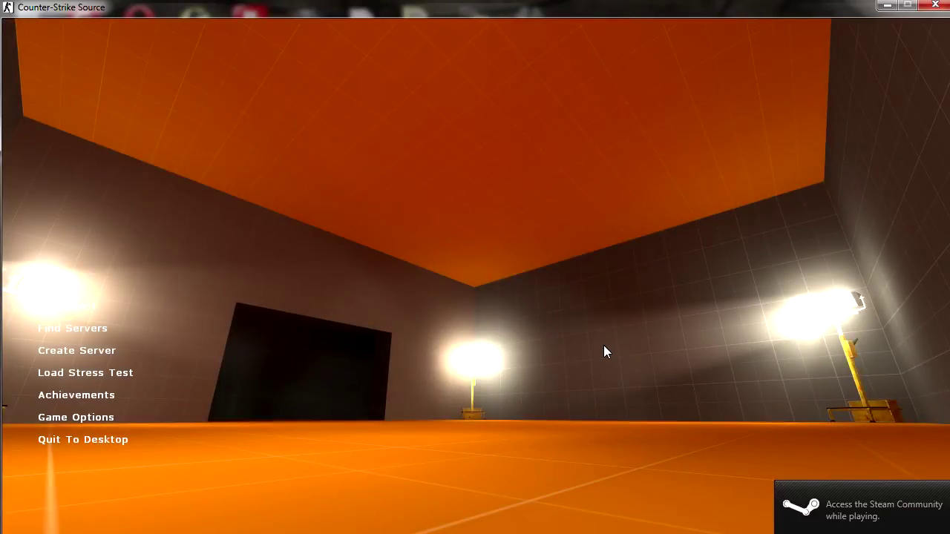
Test the static menu background by starting a server on the jaily map, joining the Counter-Terrorists and returning to the main menu.
left_click(80, 354)
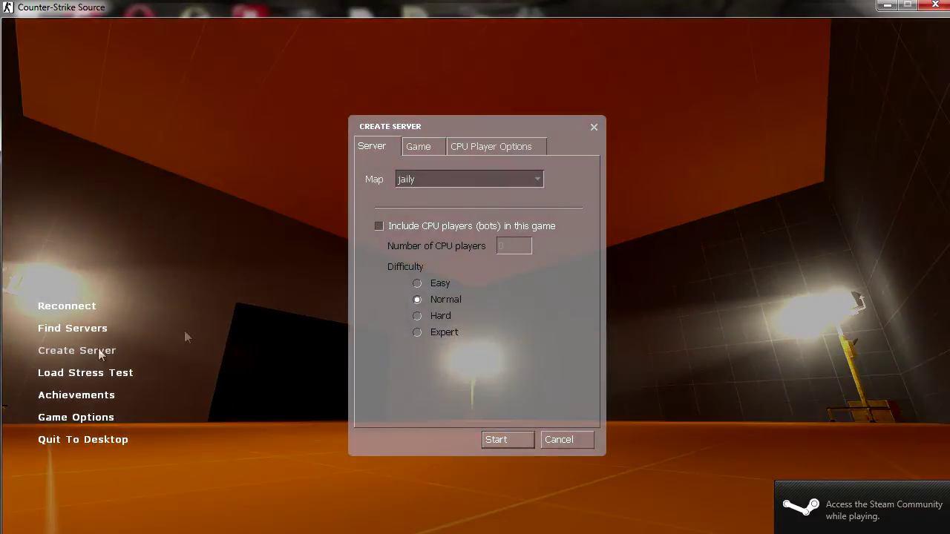
left_click(510, 437)
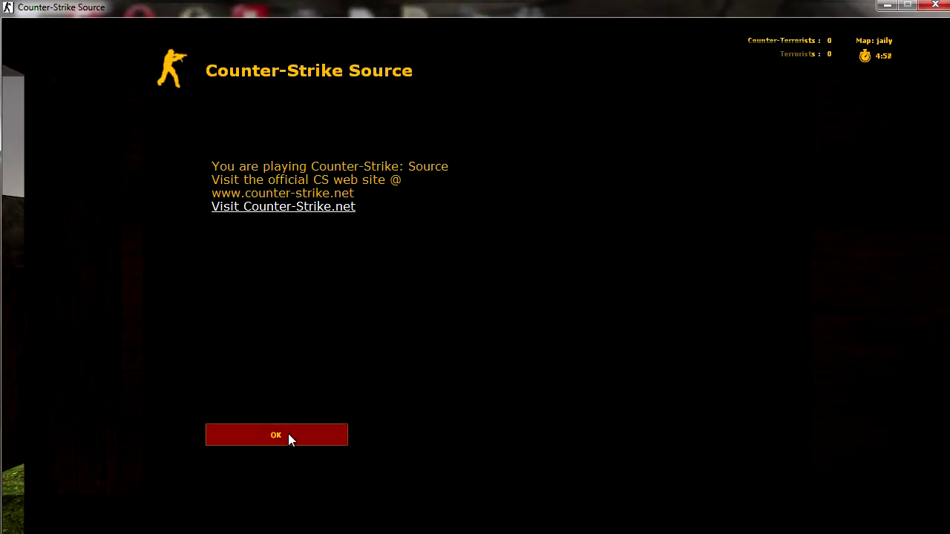
left_click(288, 436)
key("2")
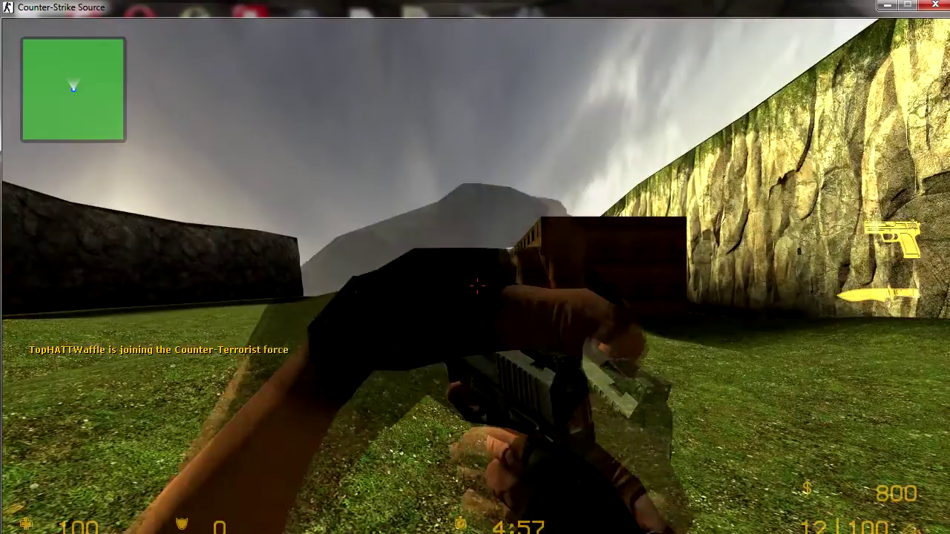
key("Escape")
left_click(128, 110)
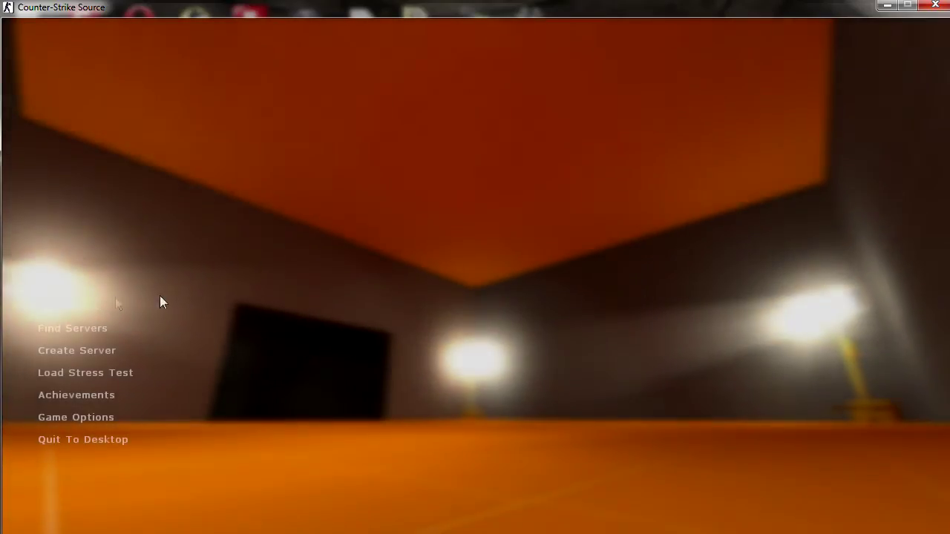